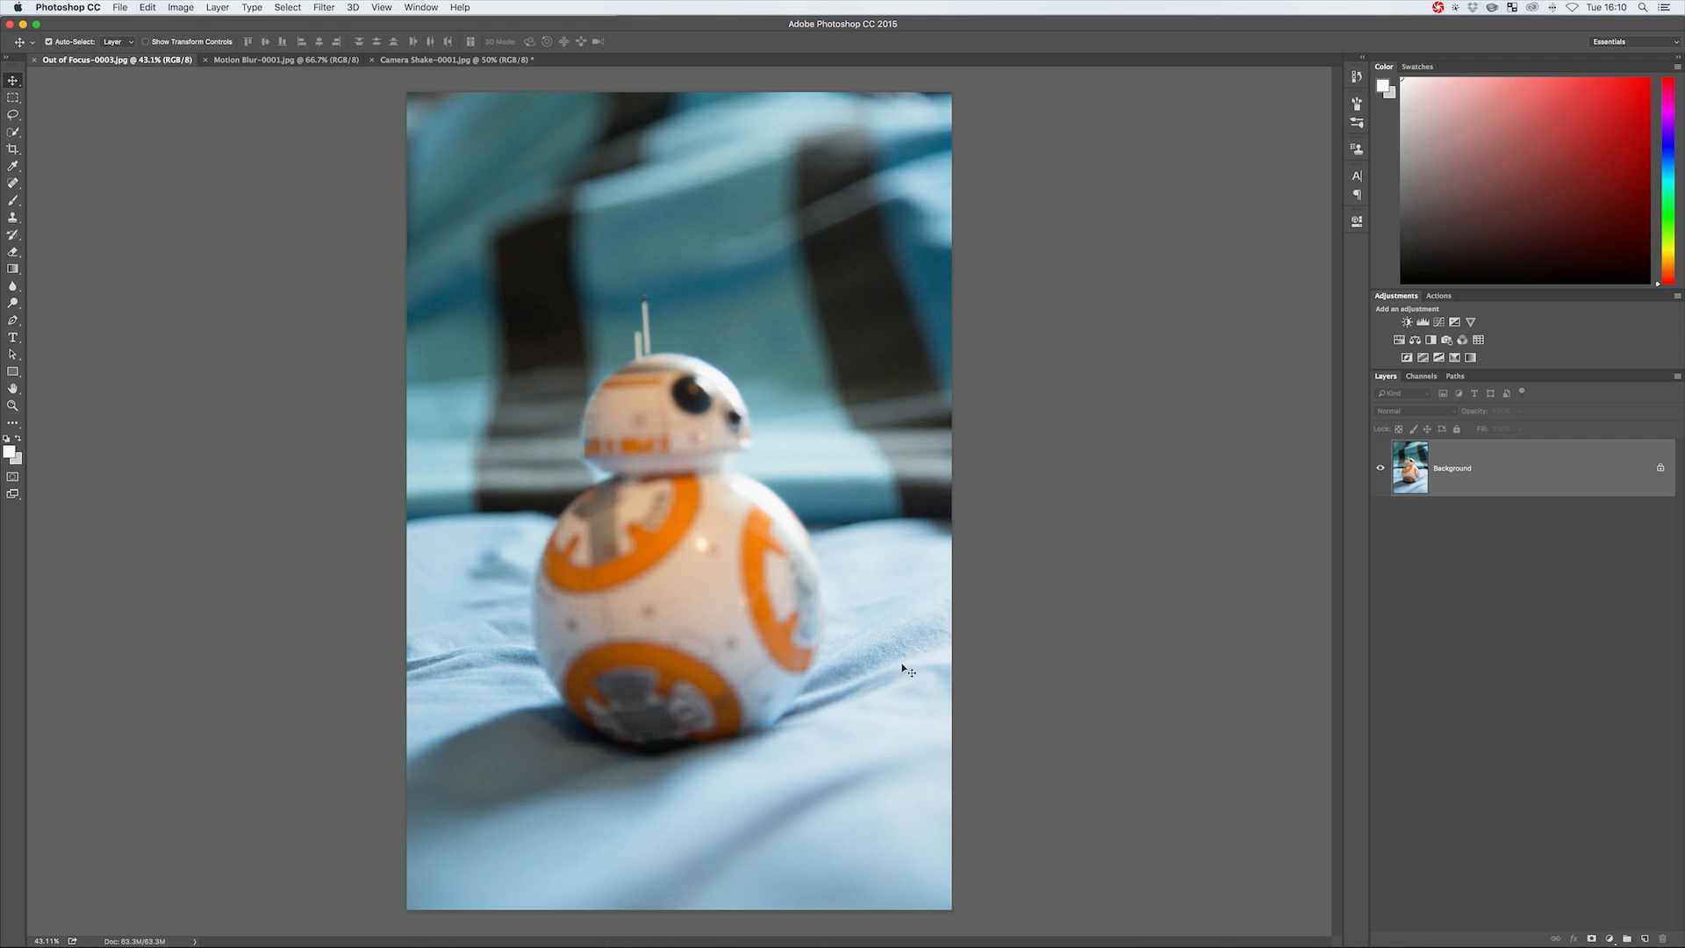
Inspect the blur up close in Out of Focus-0003.jpg and view Motion Blur-0001.jpg for comparison
key(z)
drag(876, 670, 1065, 645)
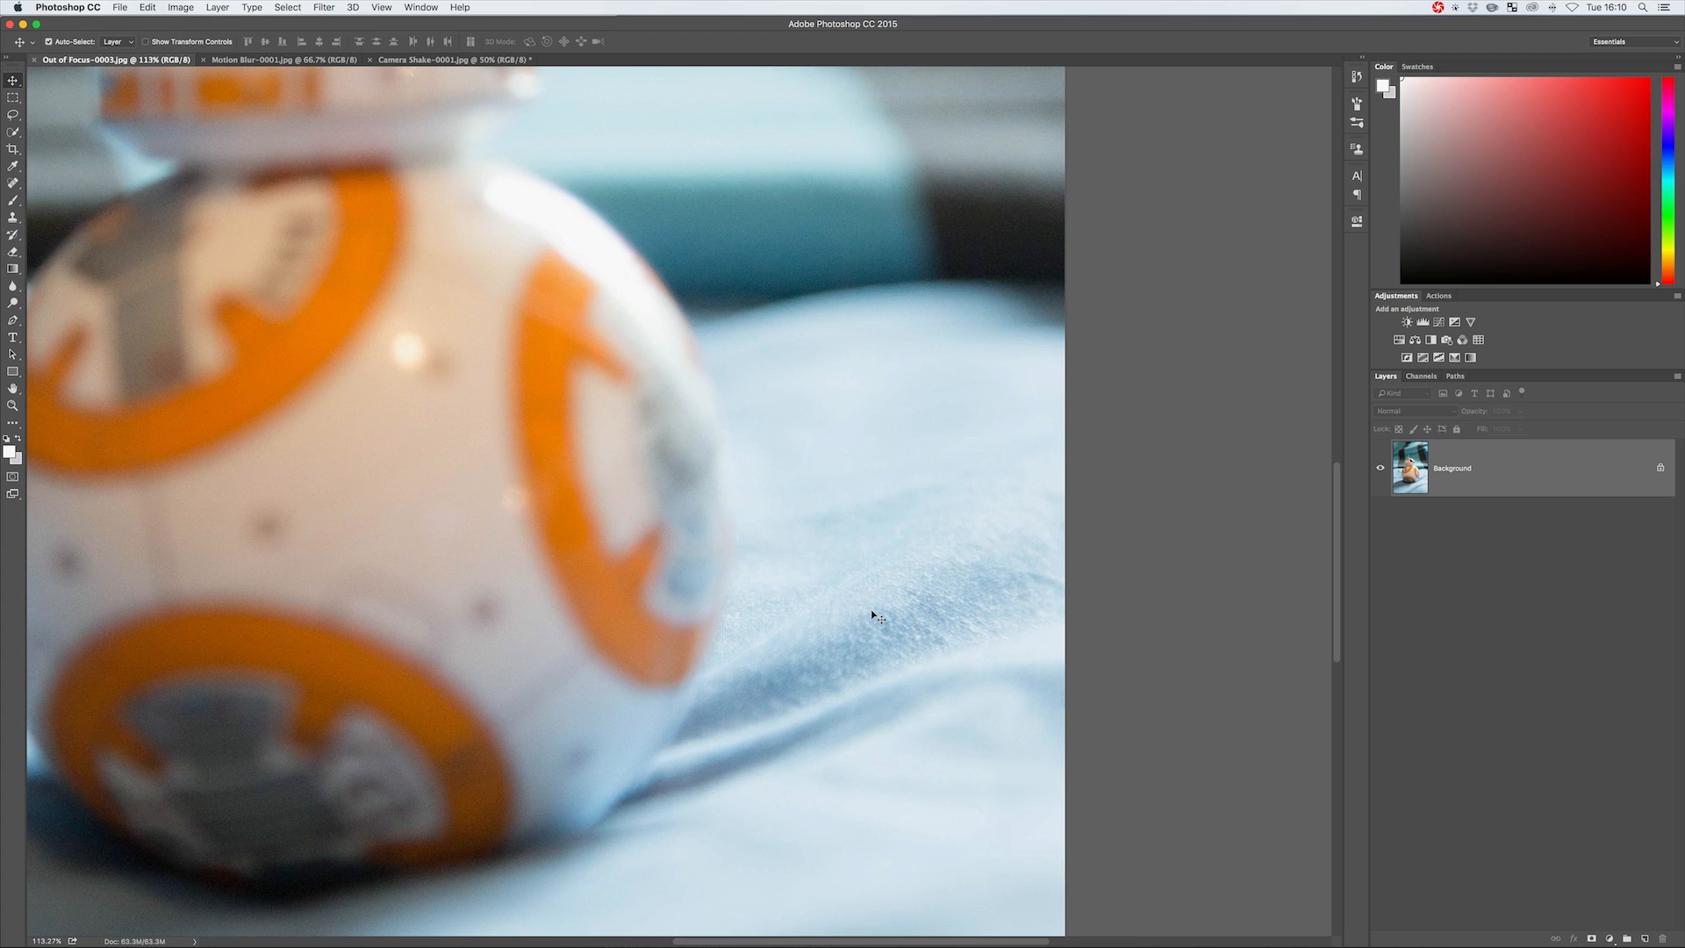
key(super+0)
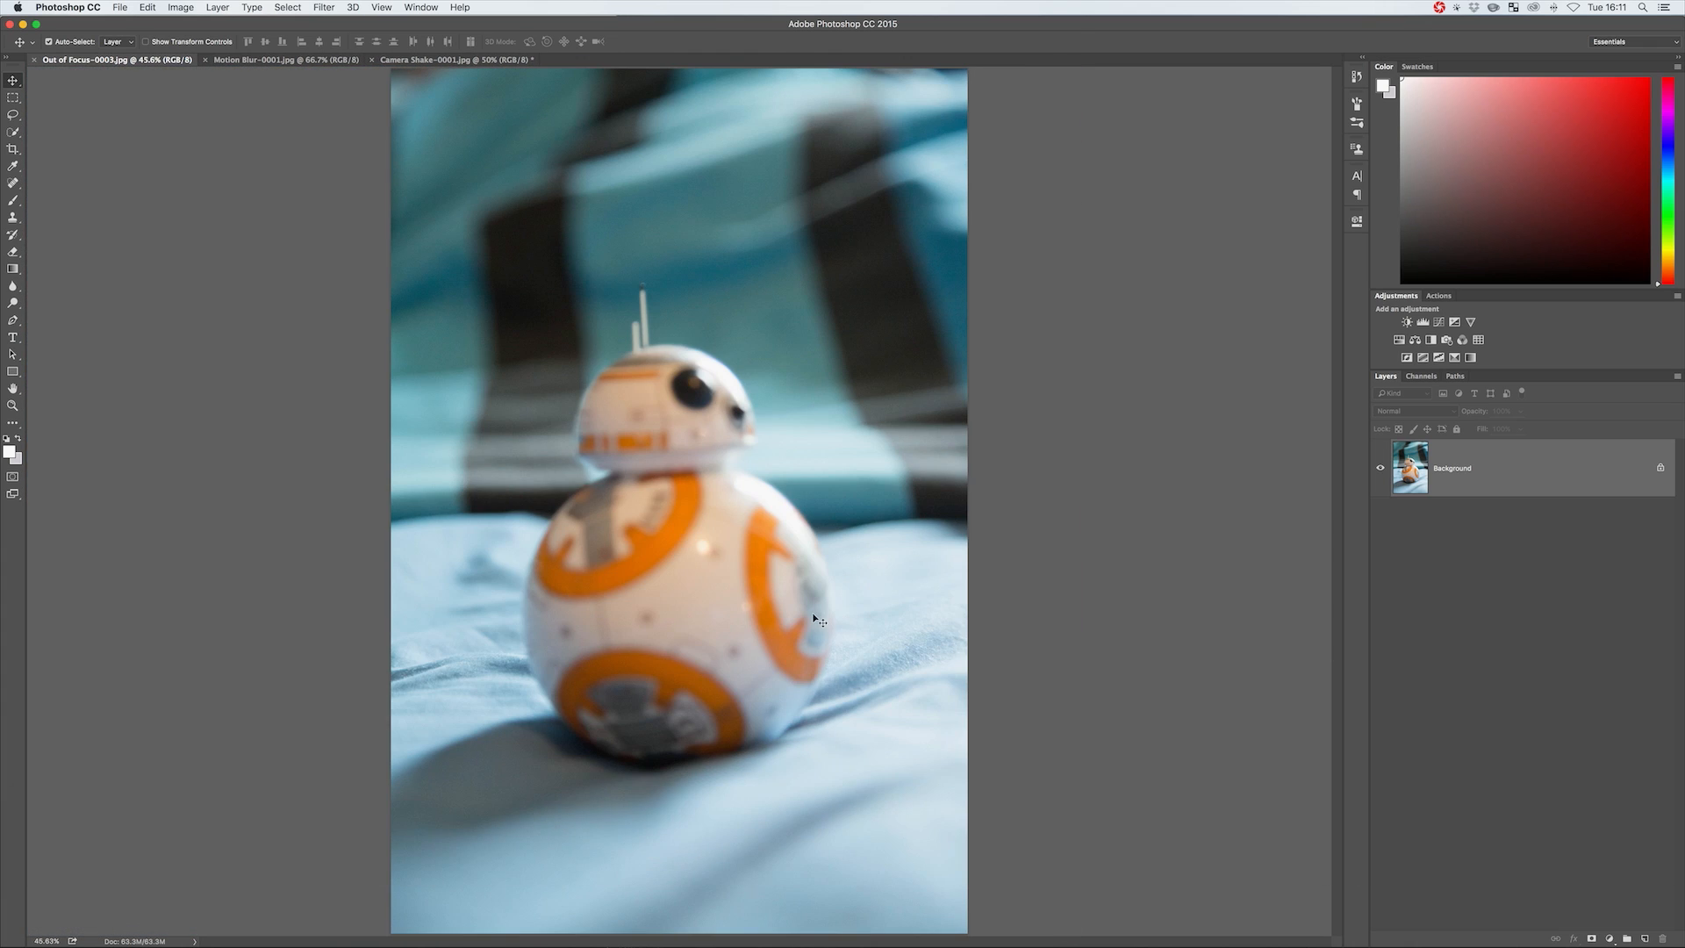
click(260, 61)
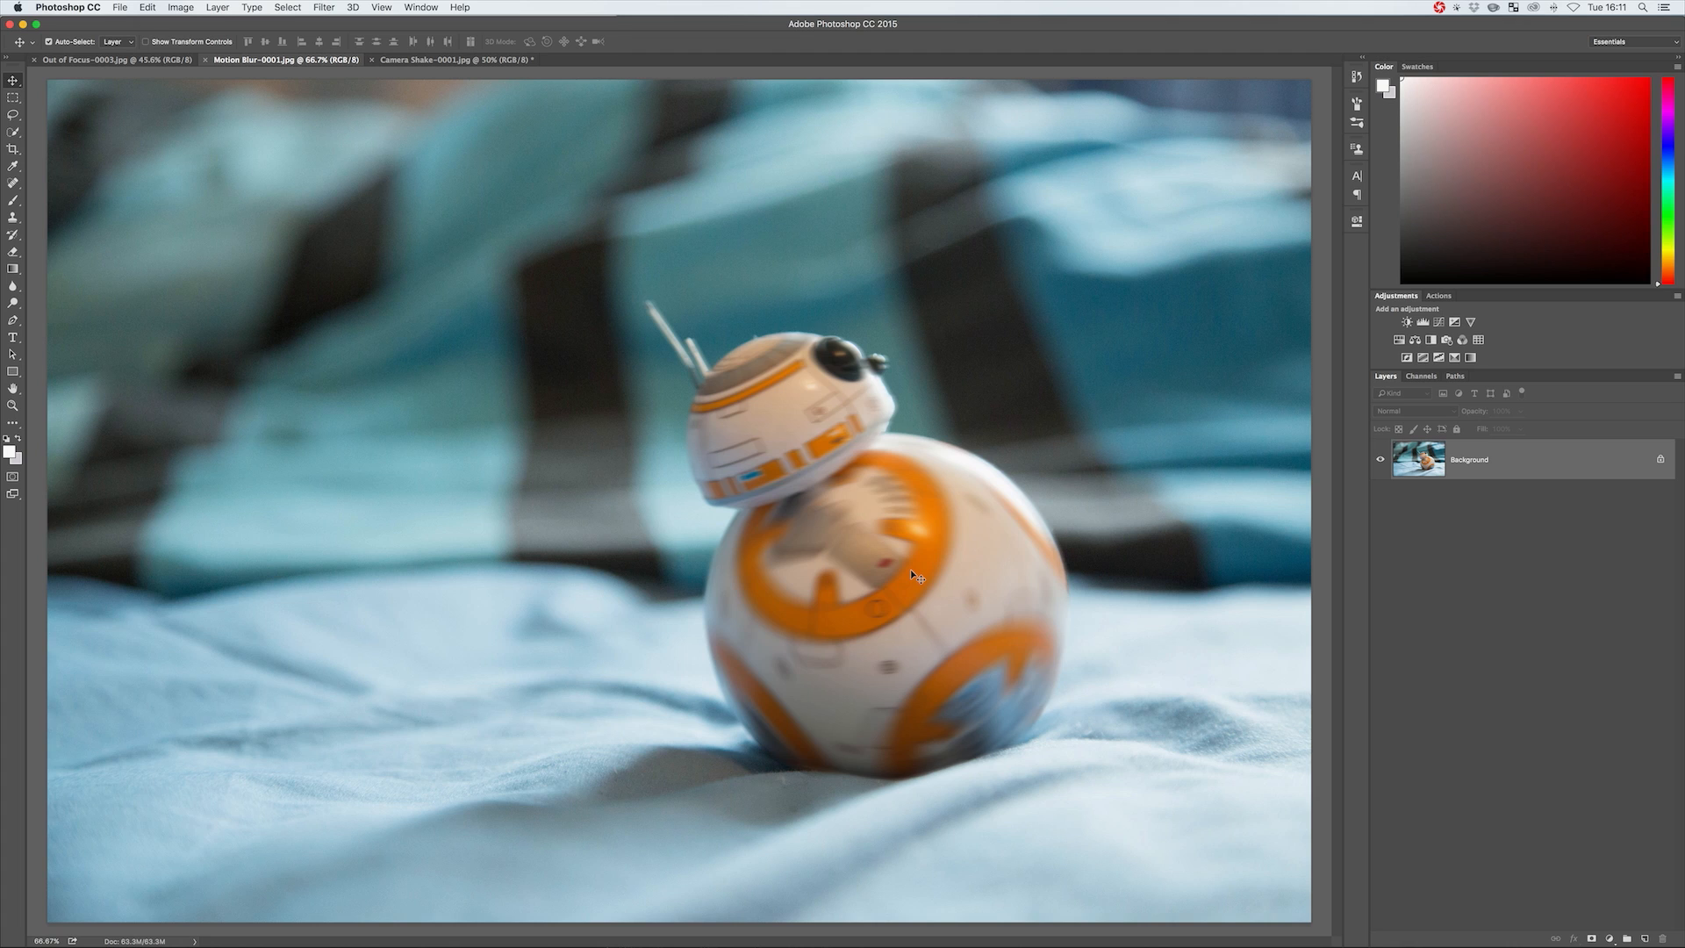
Examine the camera shake on the droid's head up close in Camera Shake-0001.jpg, returning to the full image
click(492, 59)
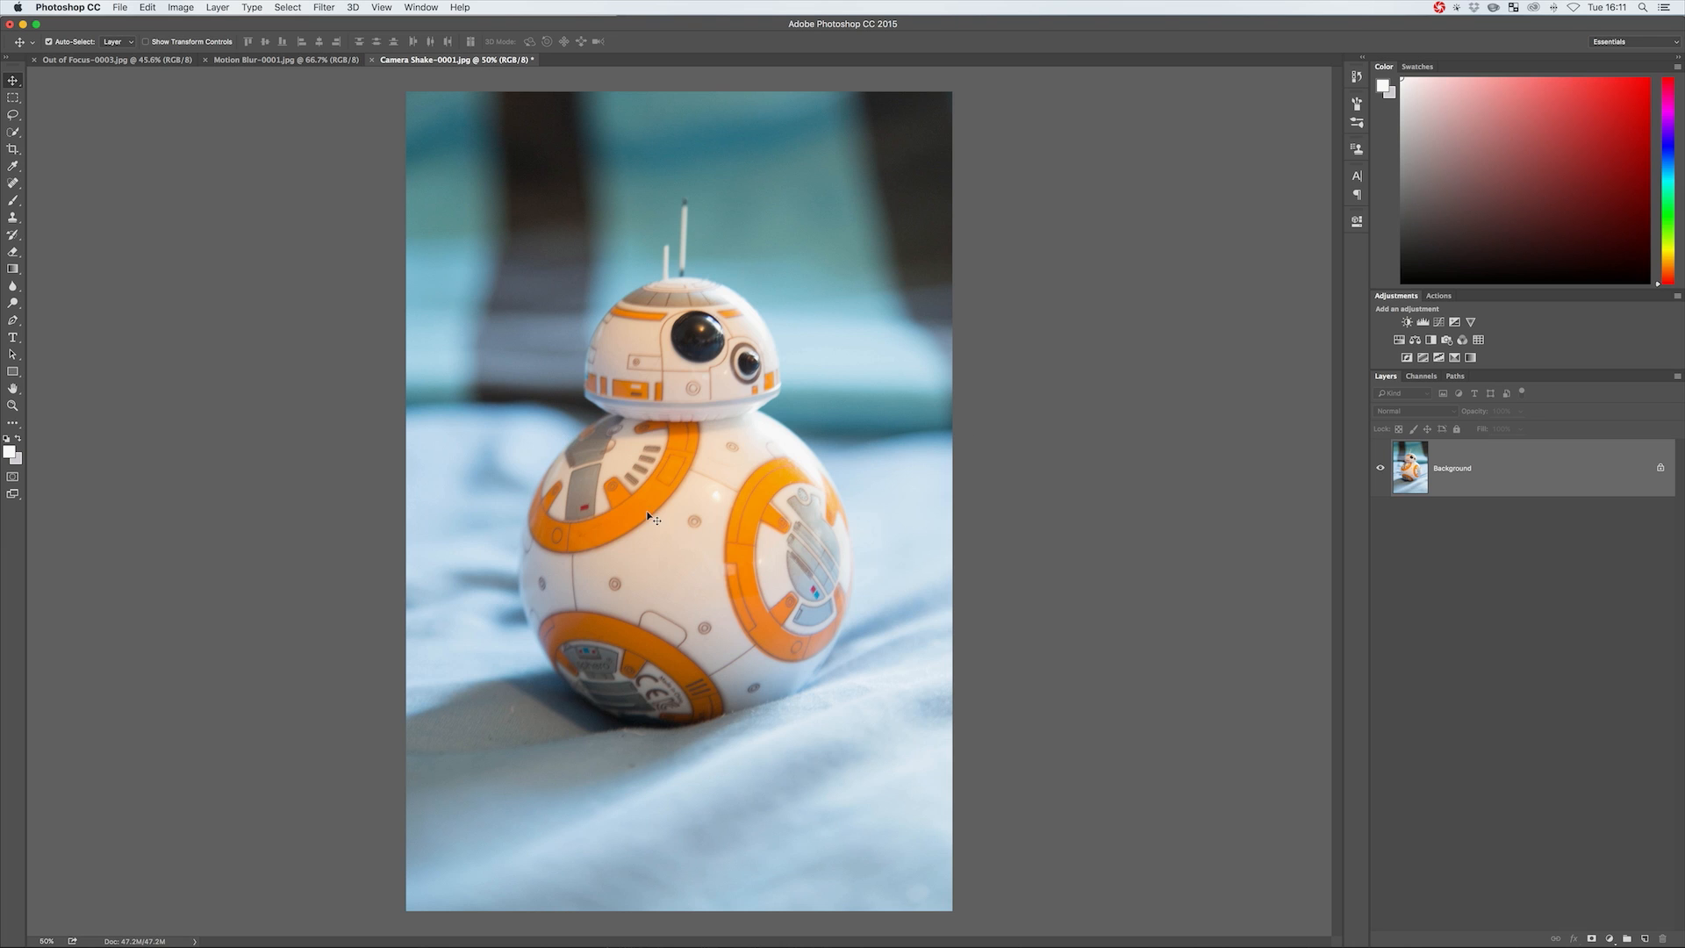
key(z)
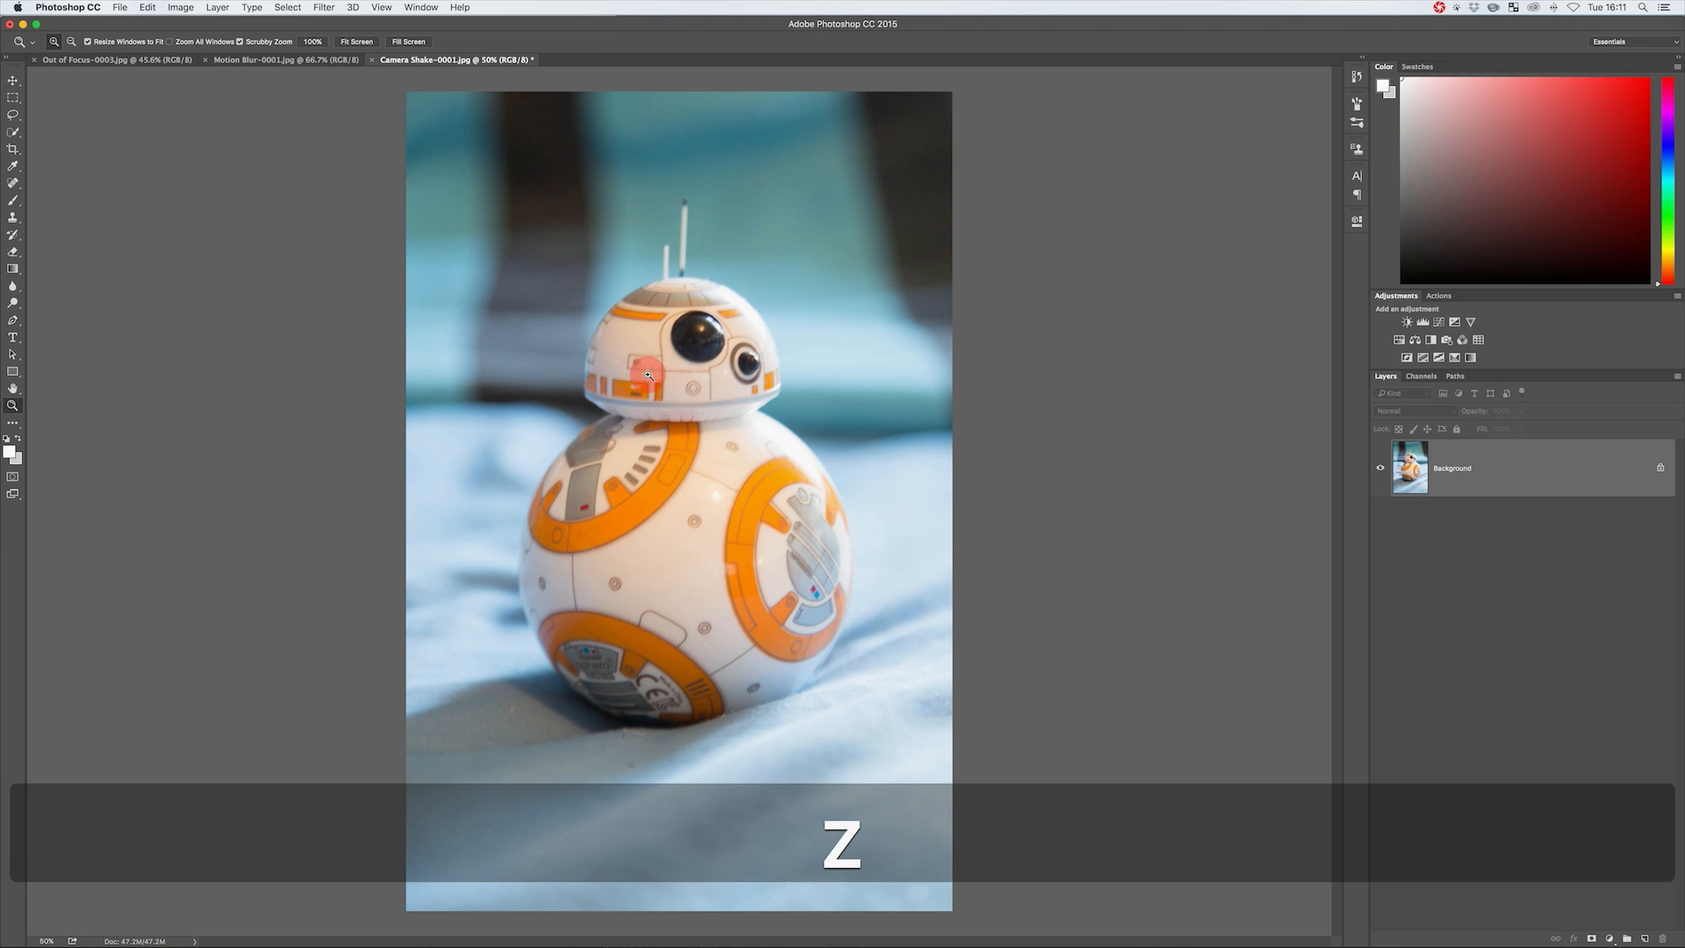
click(647, 374)
key(v)
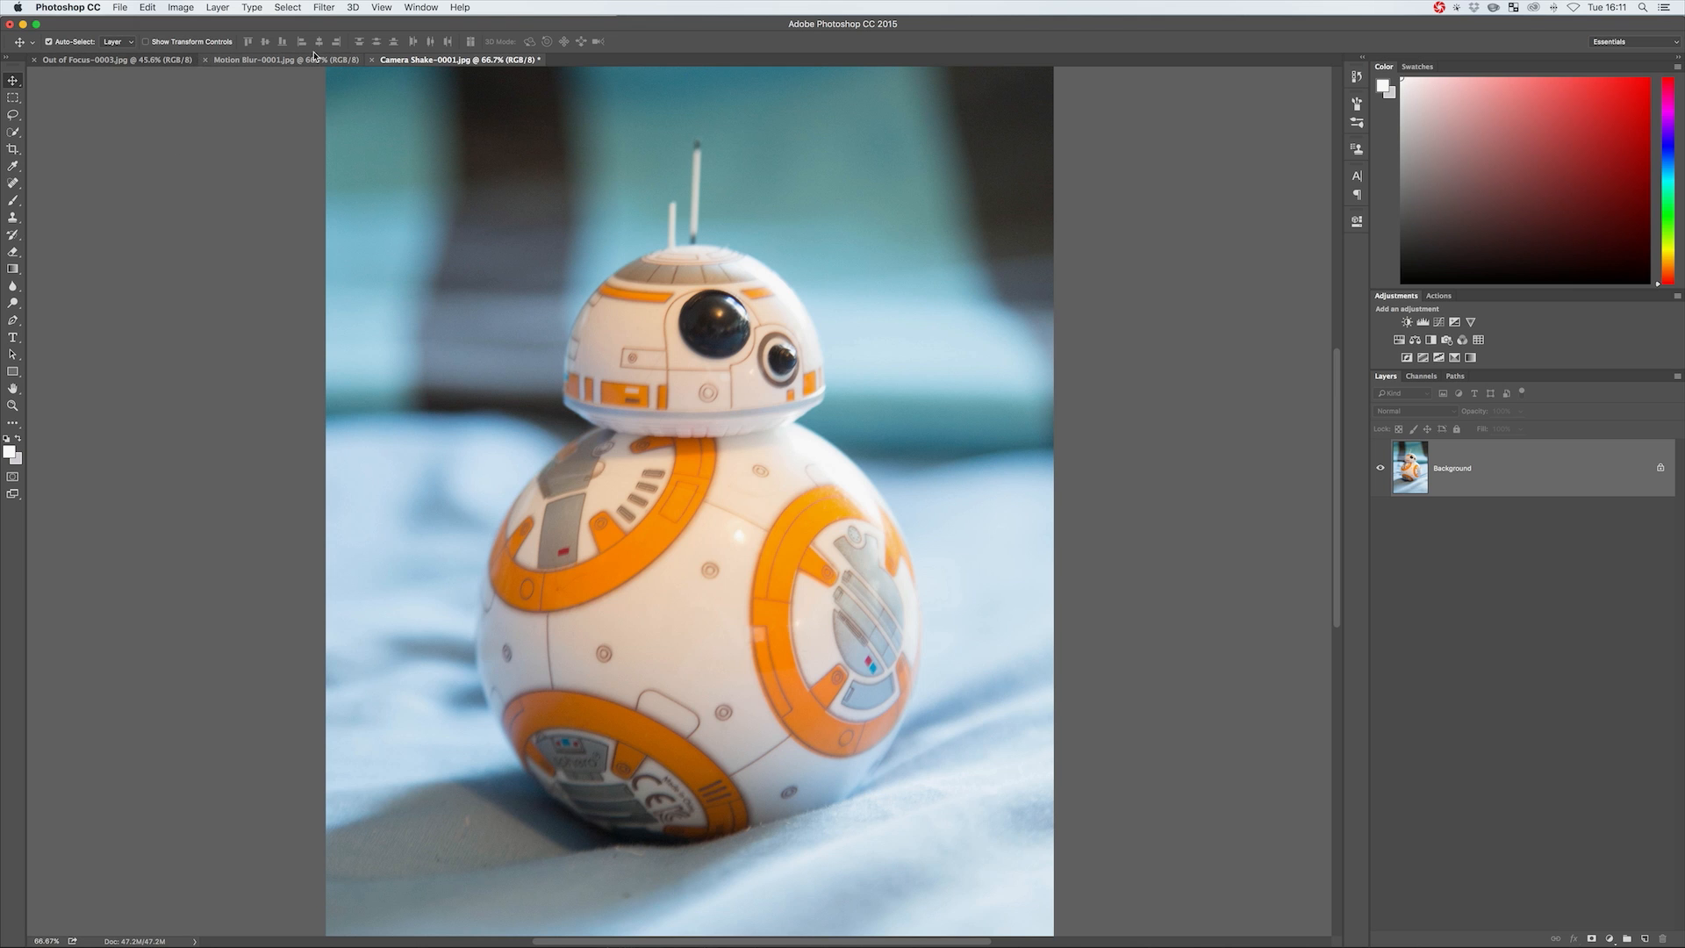
key(z)
click(712, 400)
drag(713, 400, 734, 399)
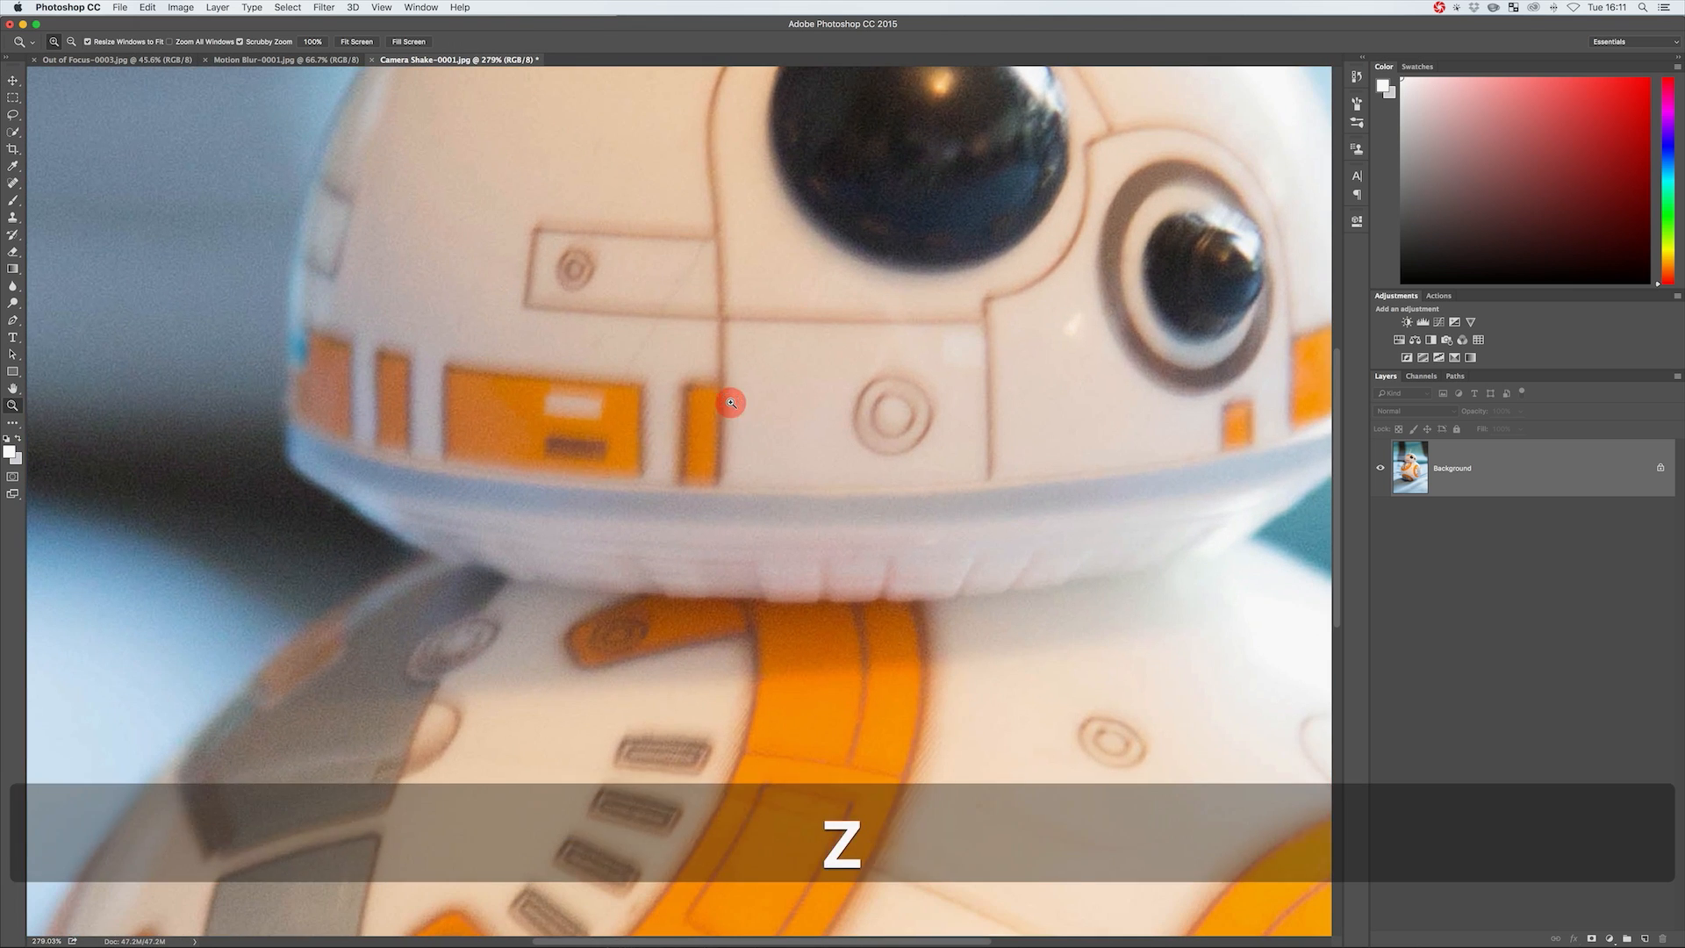
key(v)
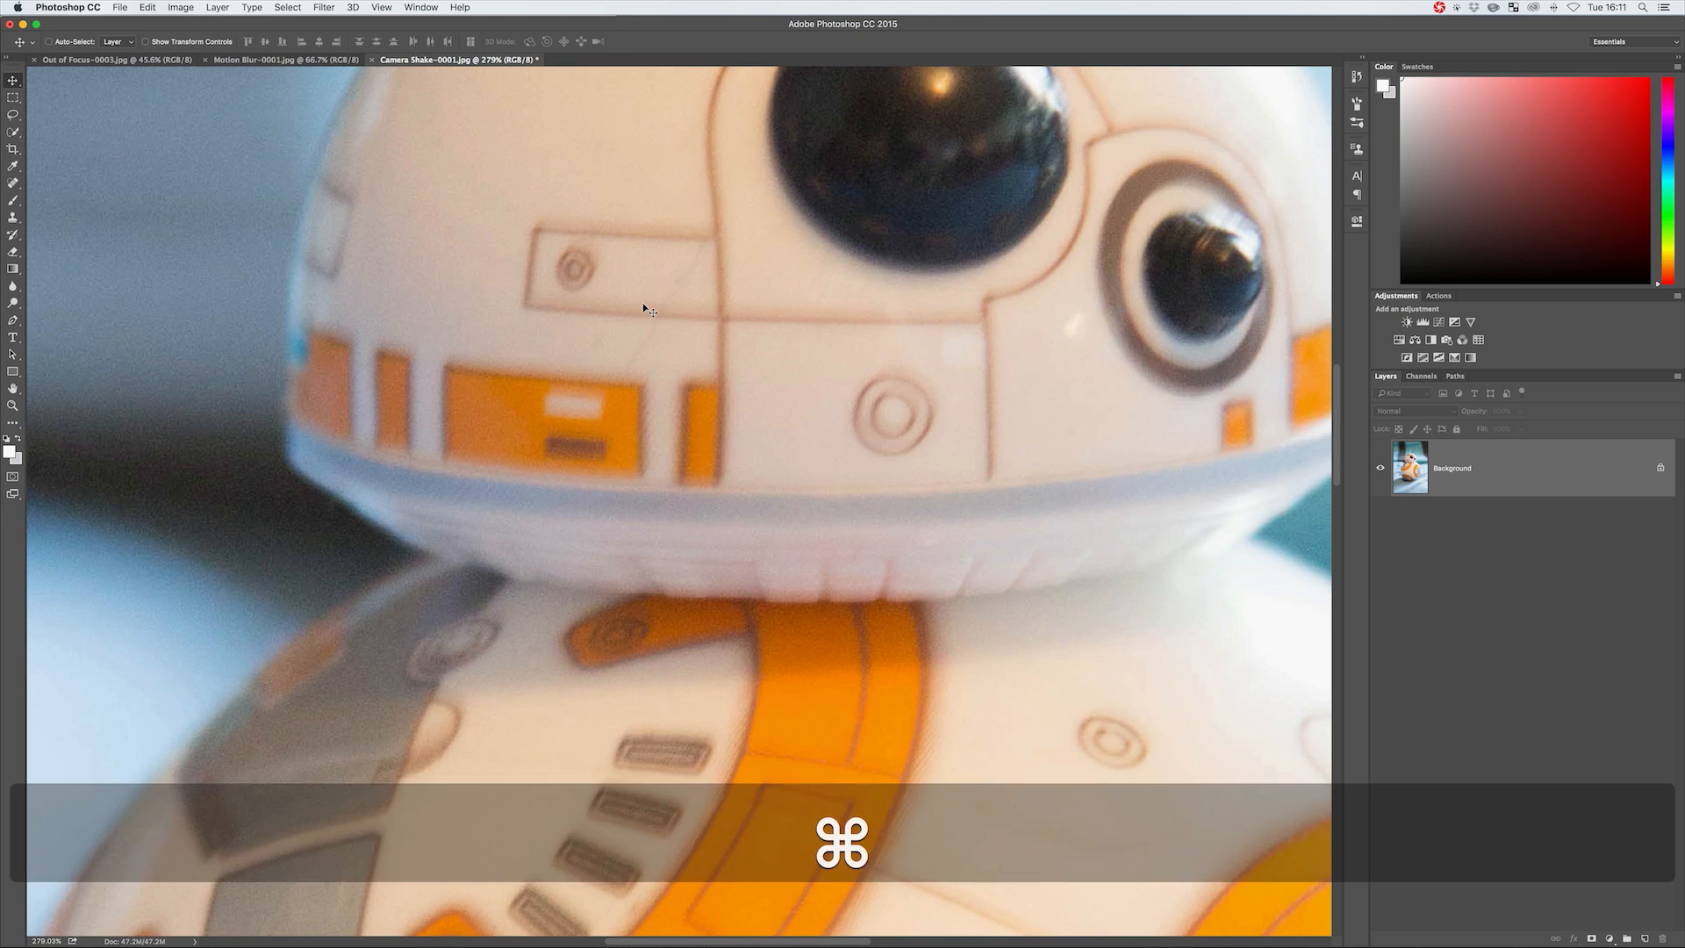
key(super+0)
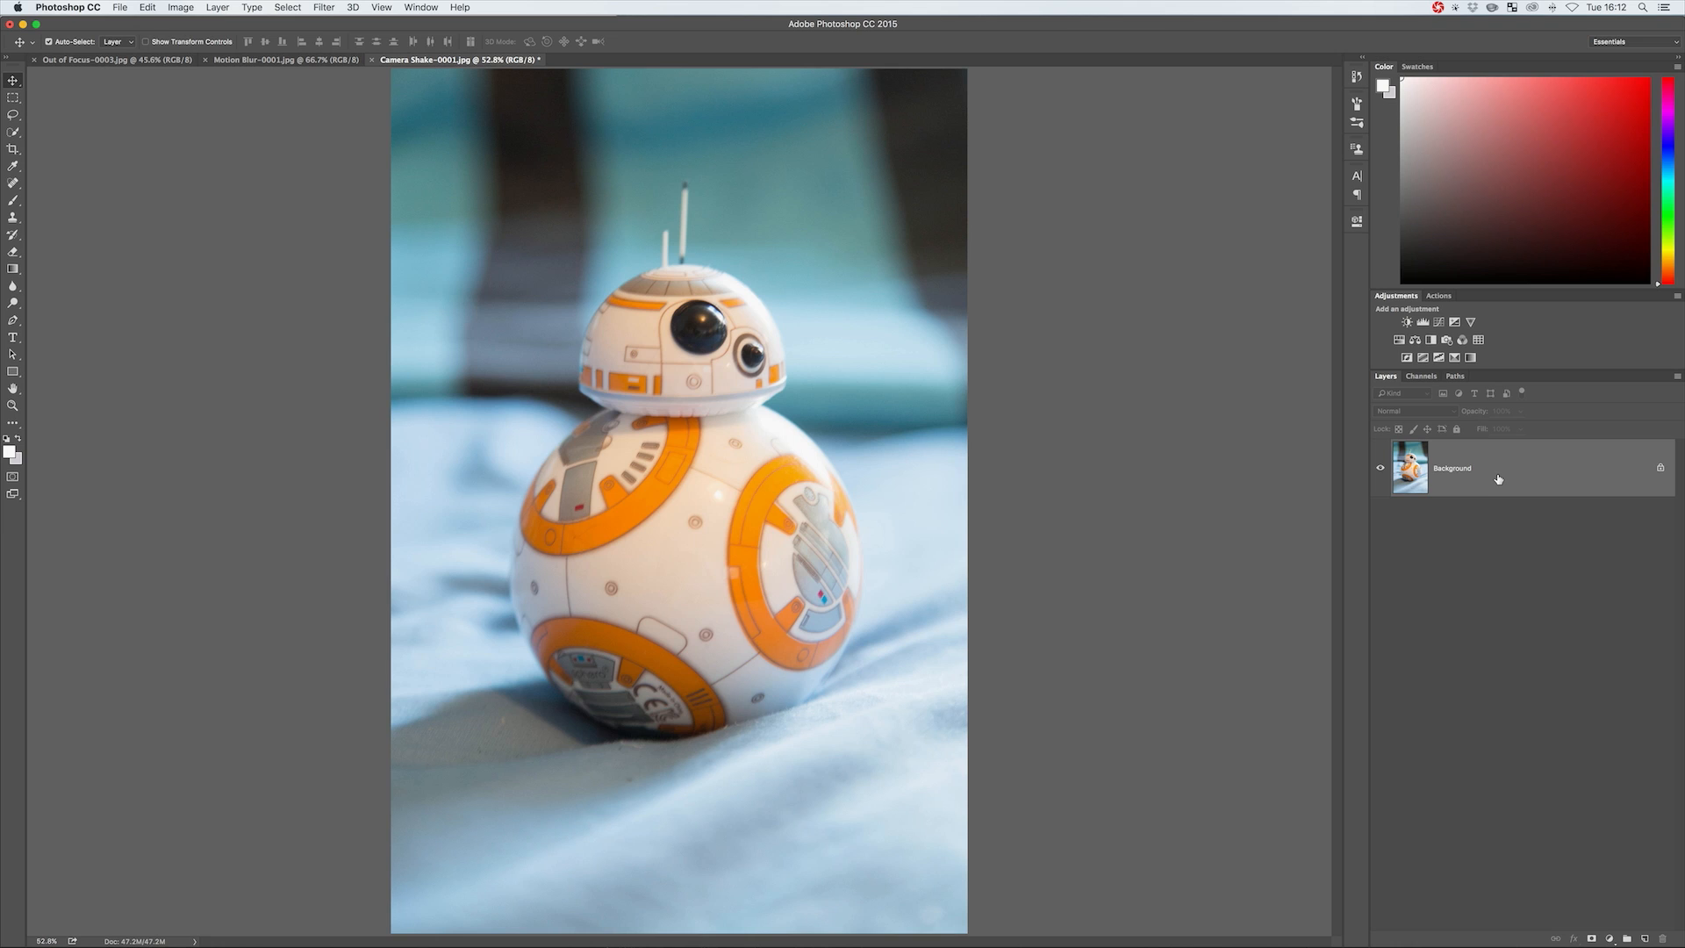
Duplicate the Background layer and open the Shake Reduction filter on the copy with its Advanced settings expanded
key(super+j)
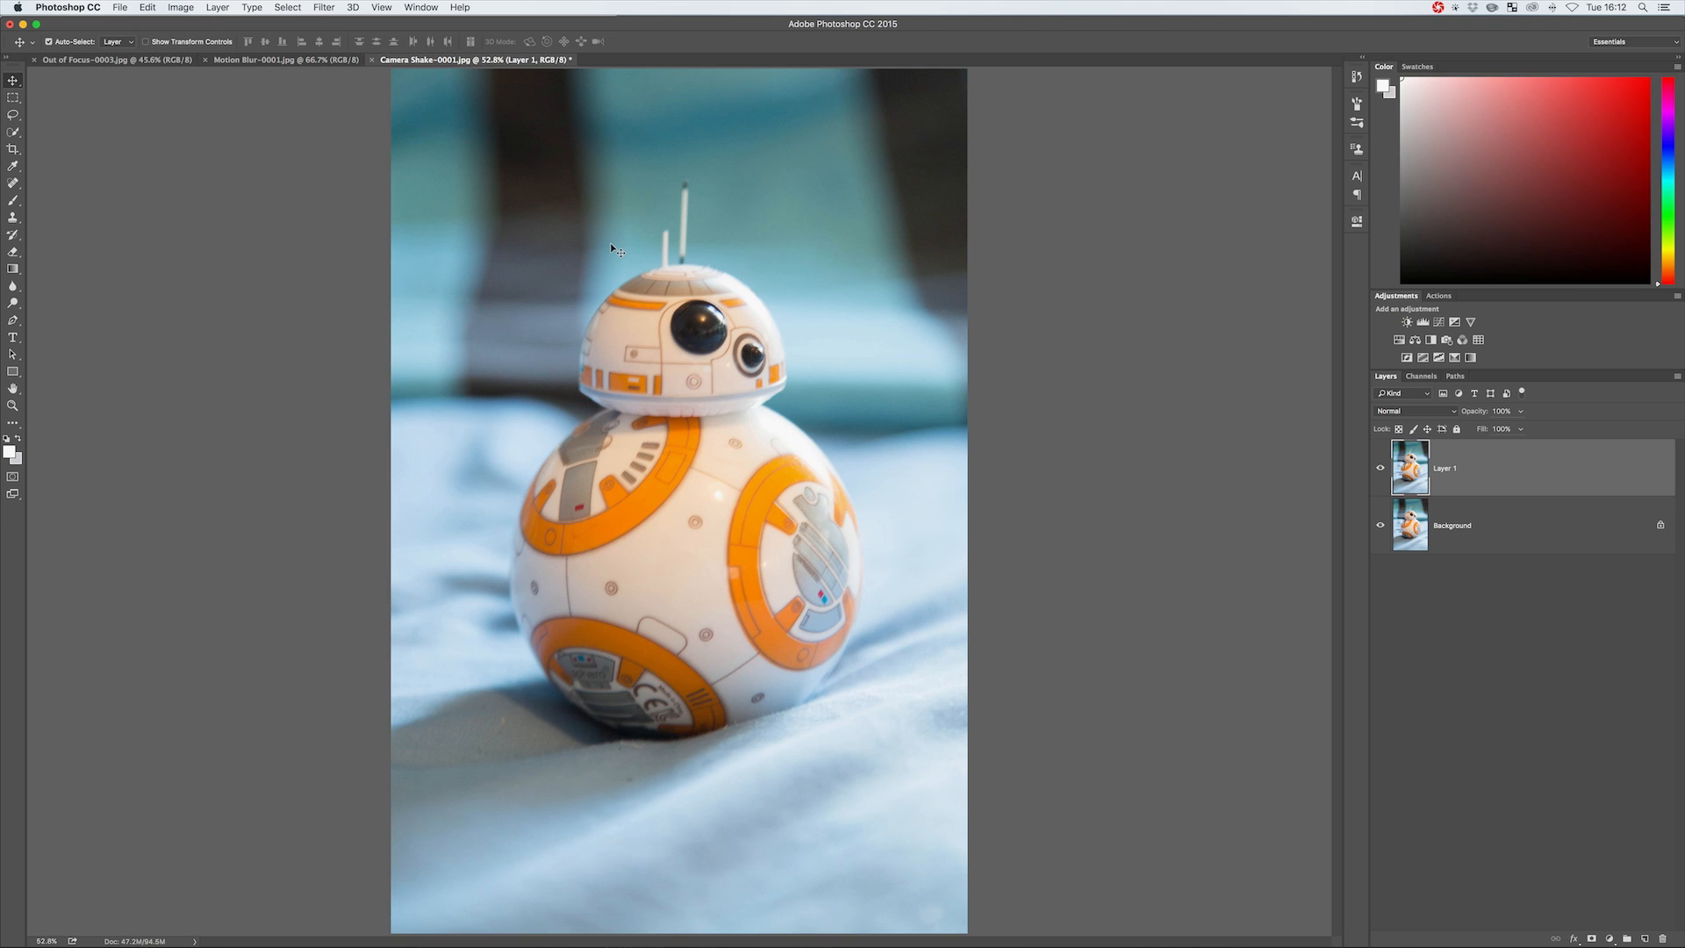
click(332, 9)
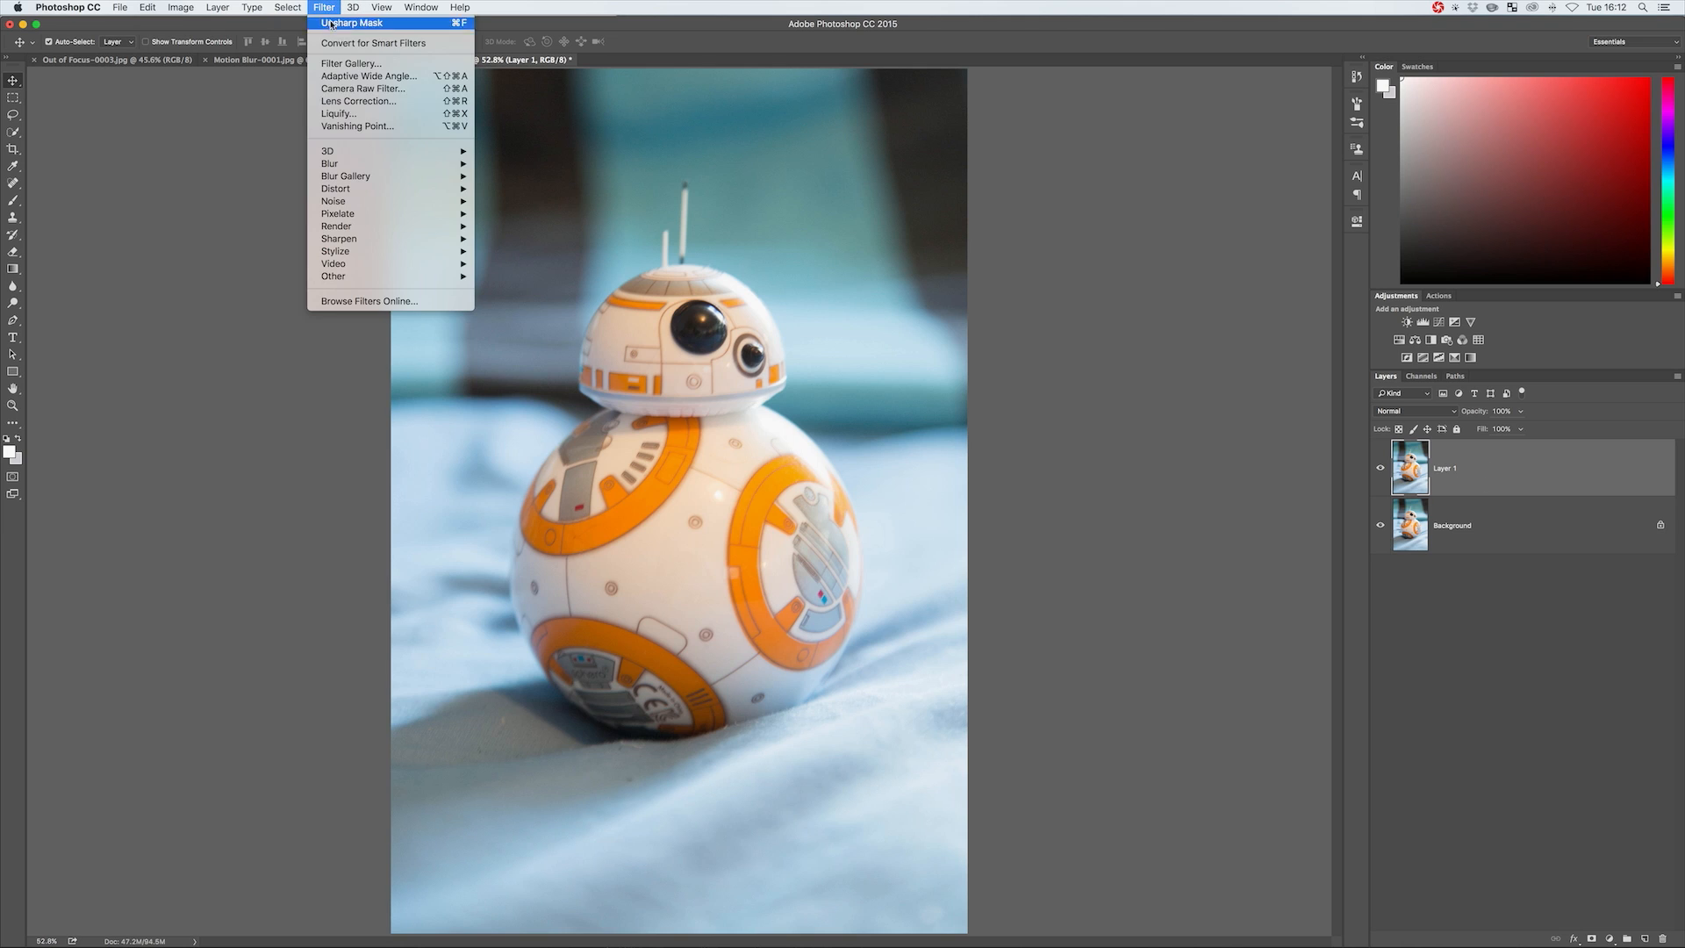
mouse_move(432, 239)
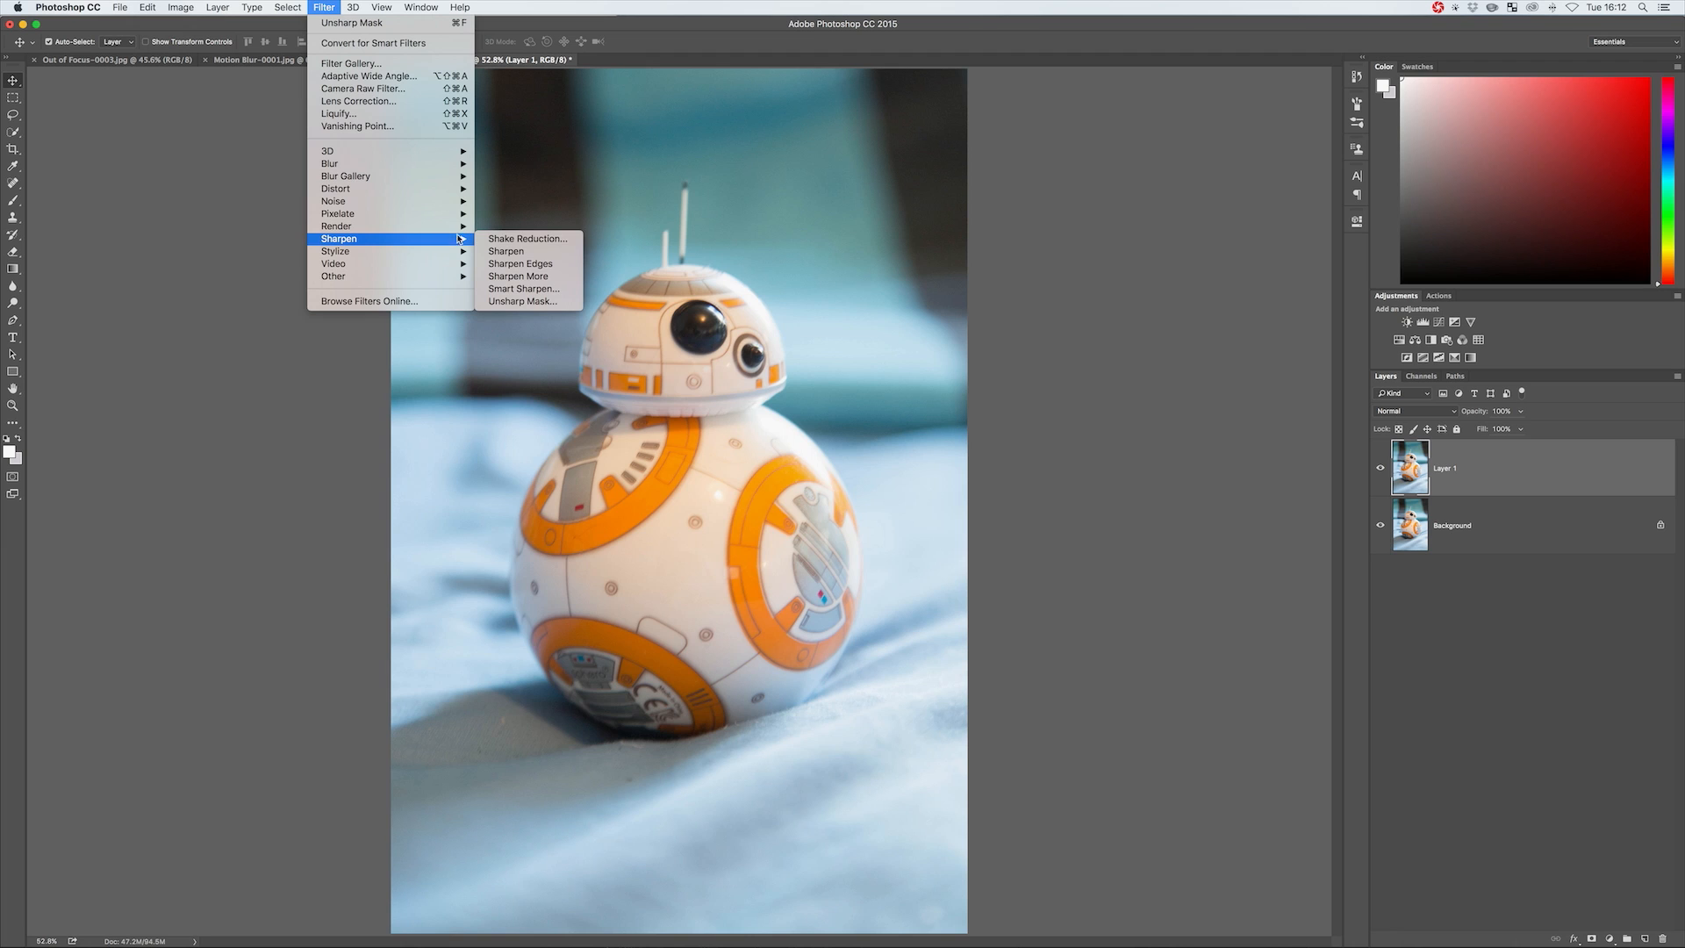
click(511, 239)
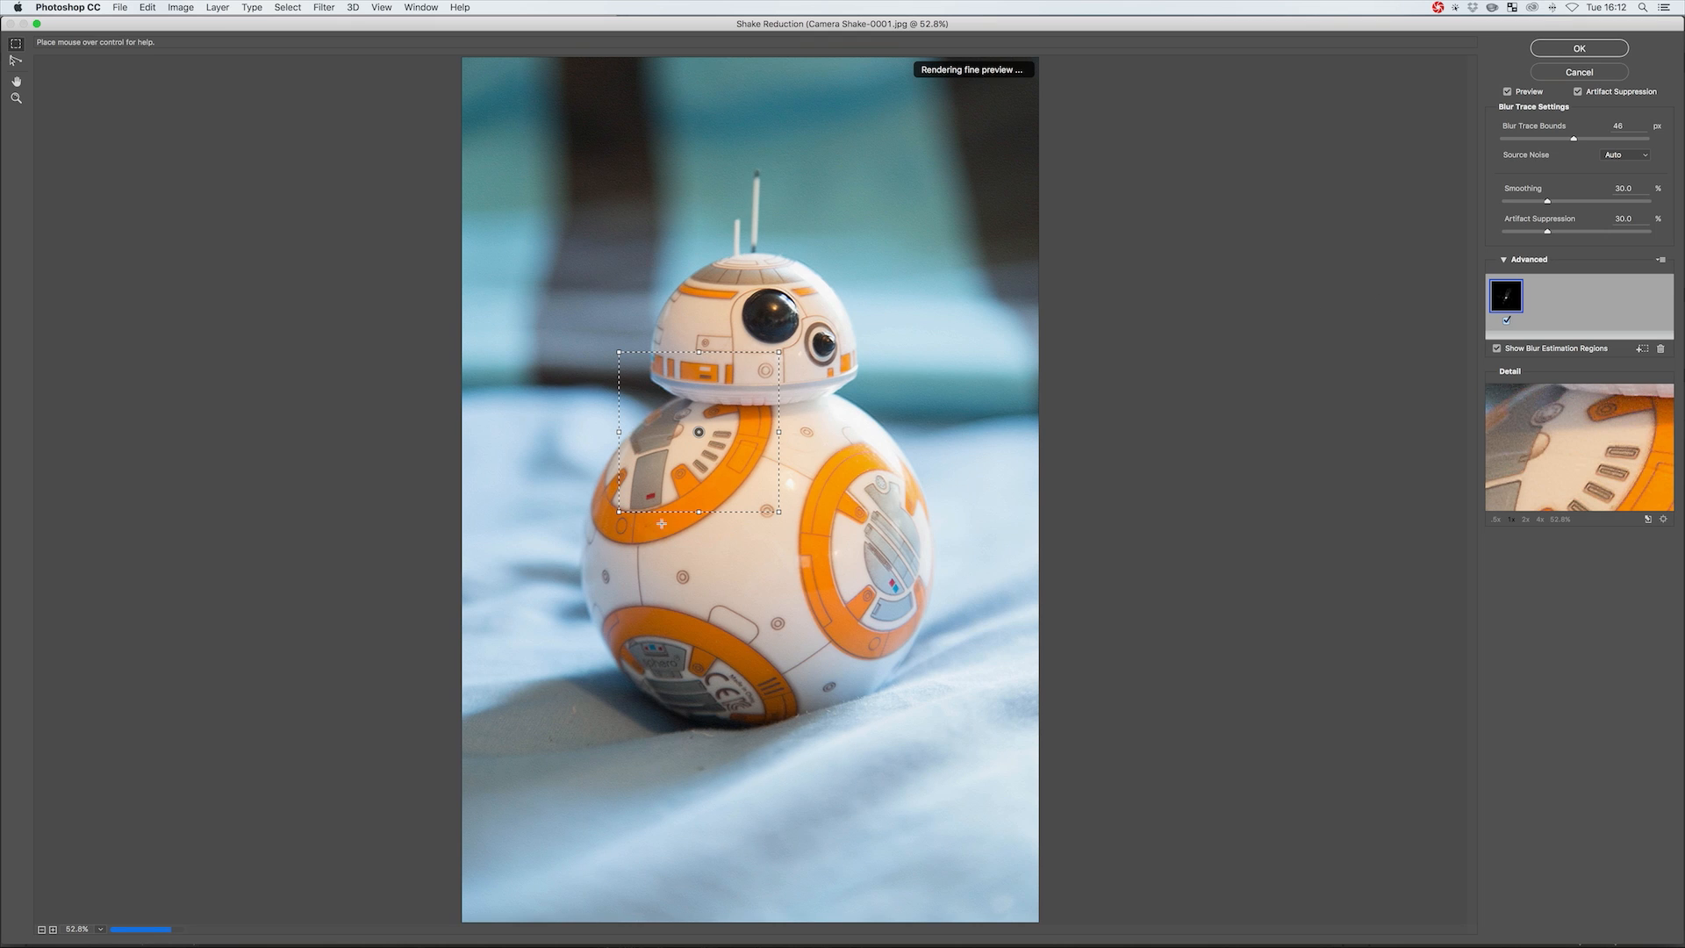
click(1515, 262)
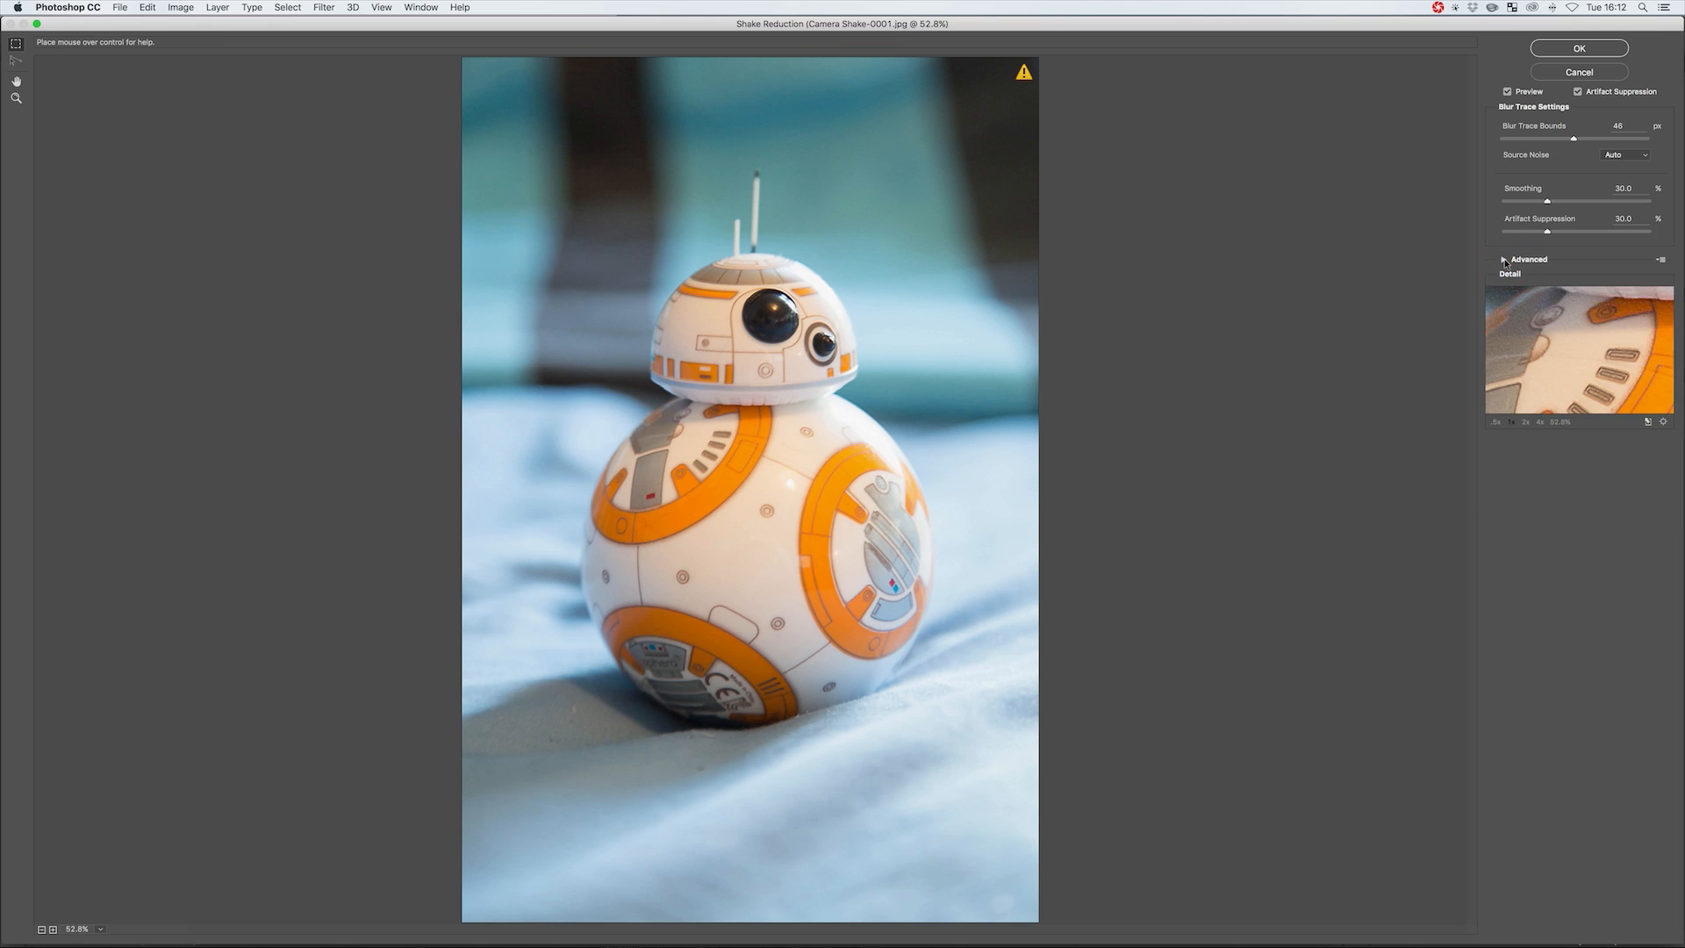
click(1511, 261)
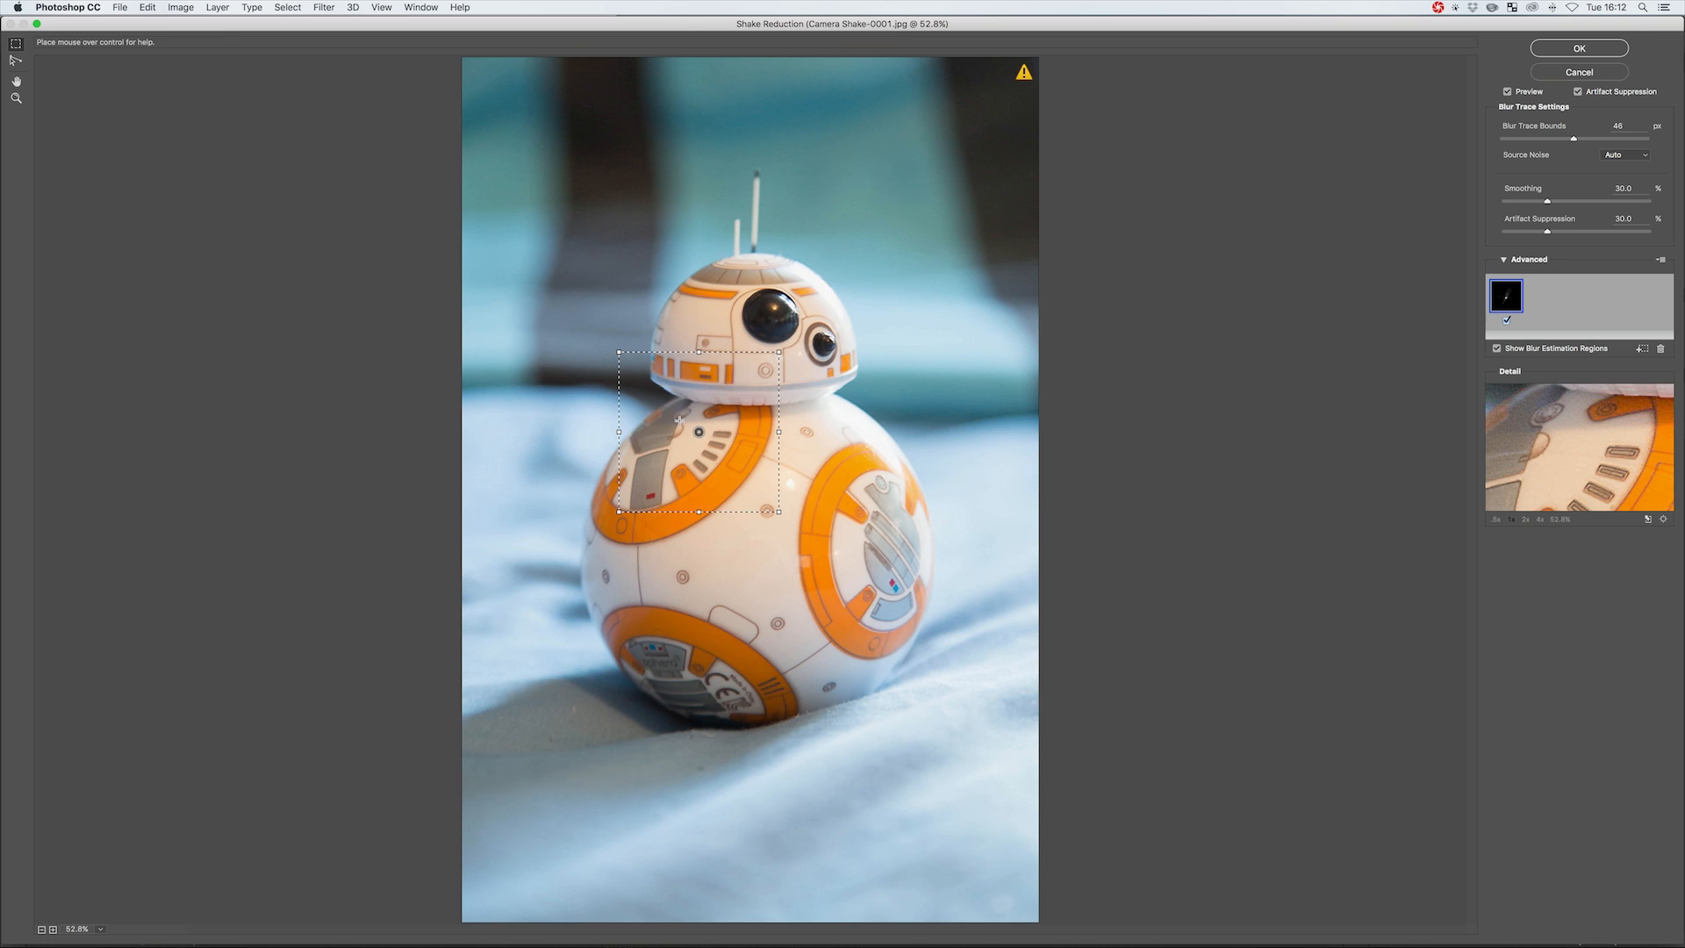
Test Blur Trace Bounds at 100 px and about 16 px on the detail beside the eye, restoring 46 px and keeping Source Noise on Auto
drag(1585, 425, 1528, 604)
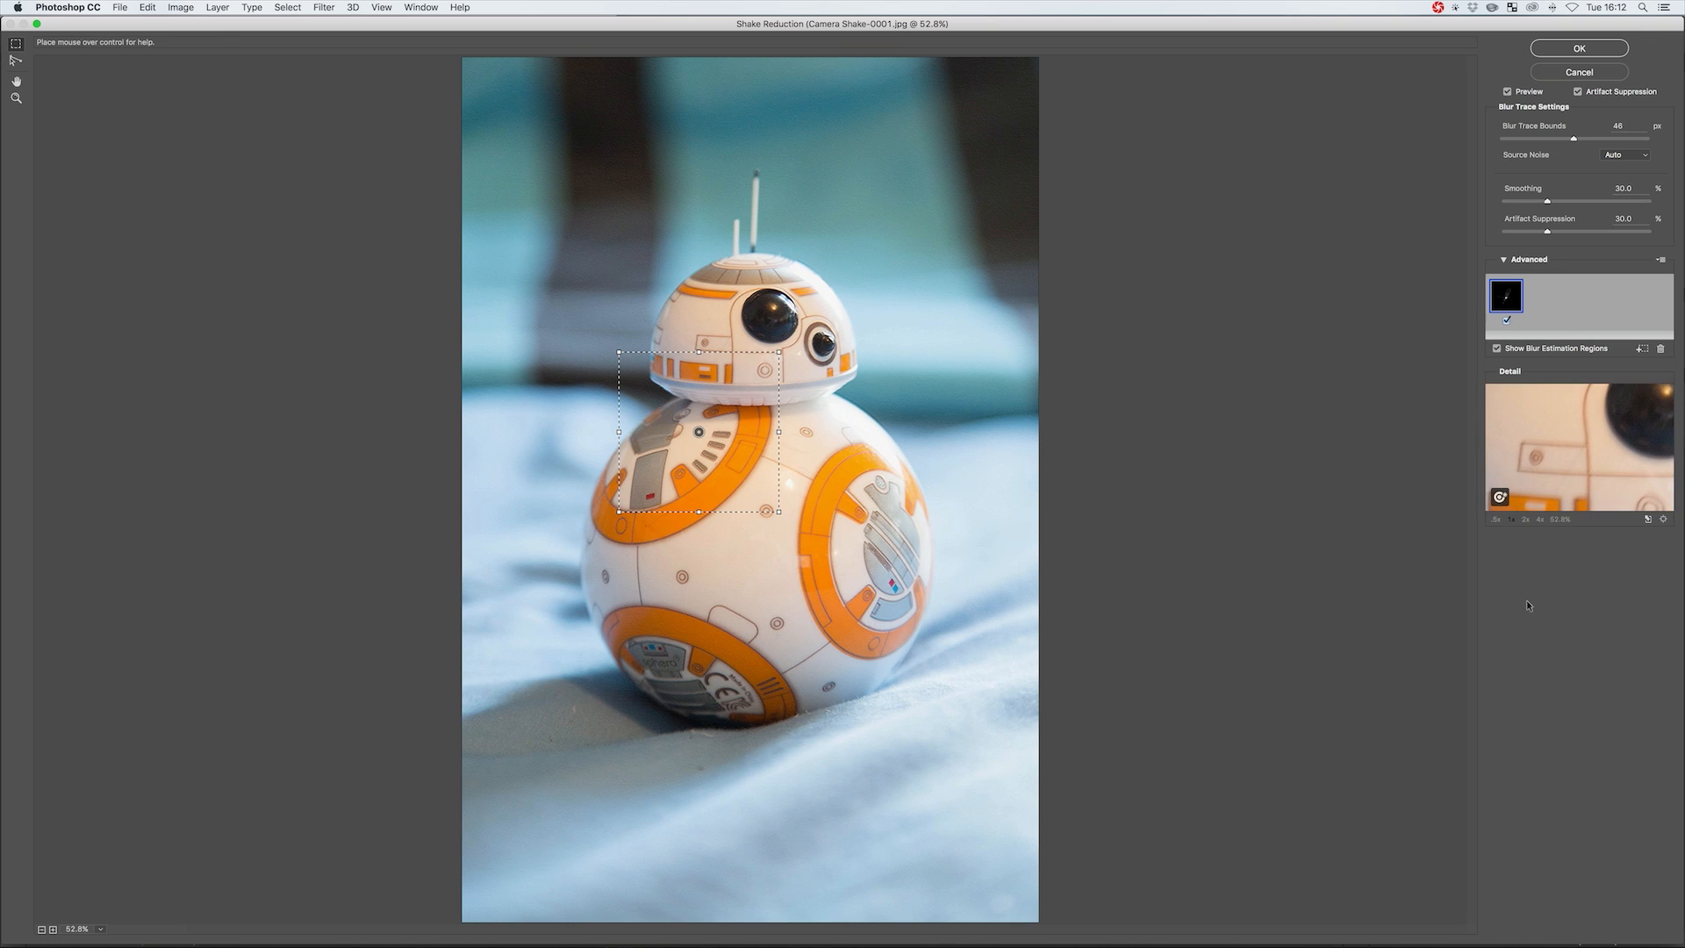
click(1593, 454)
drag(1573, 138, 1609, 139)
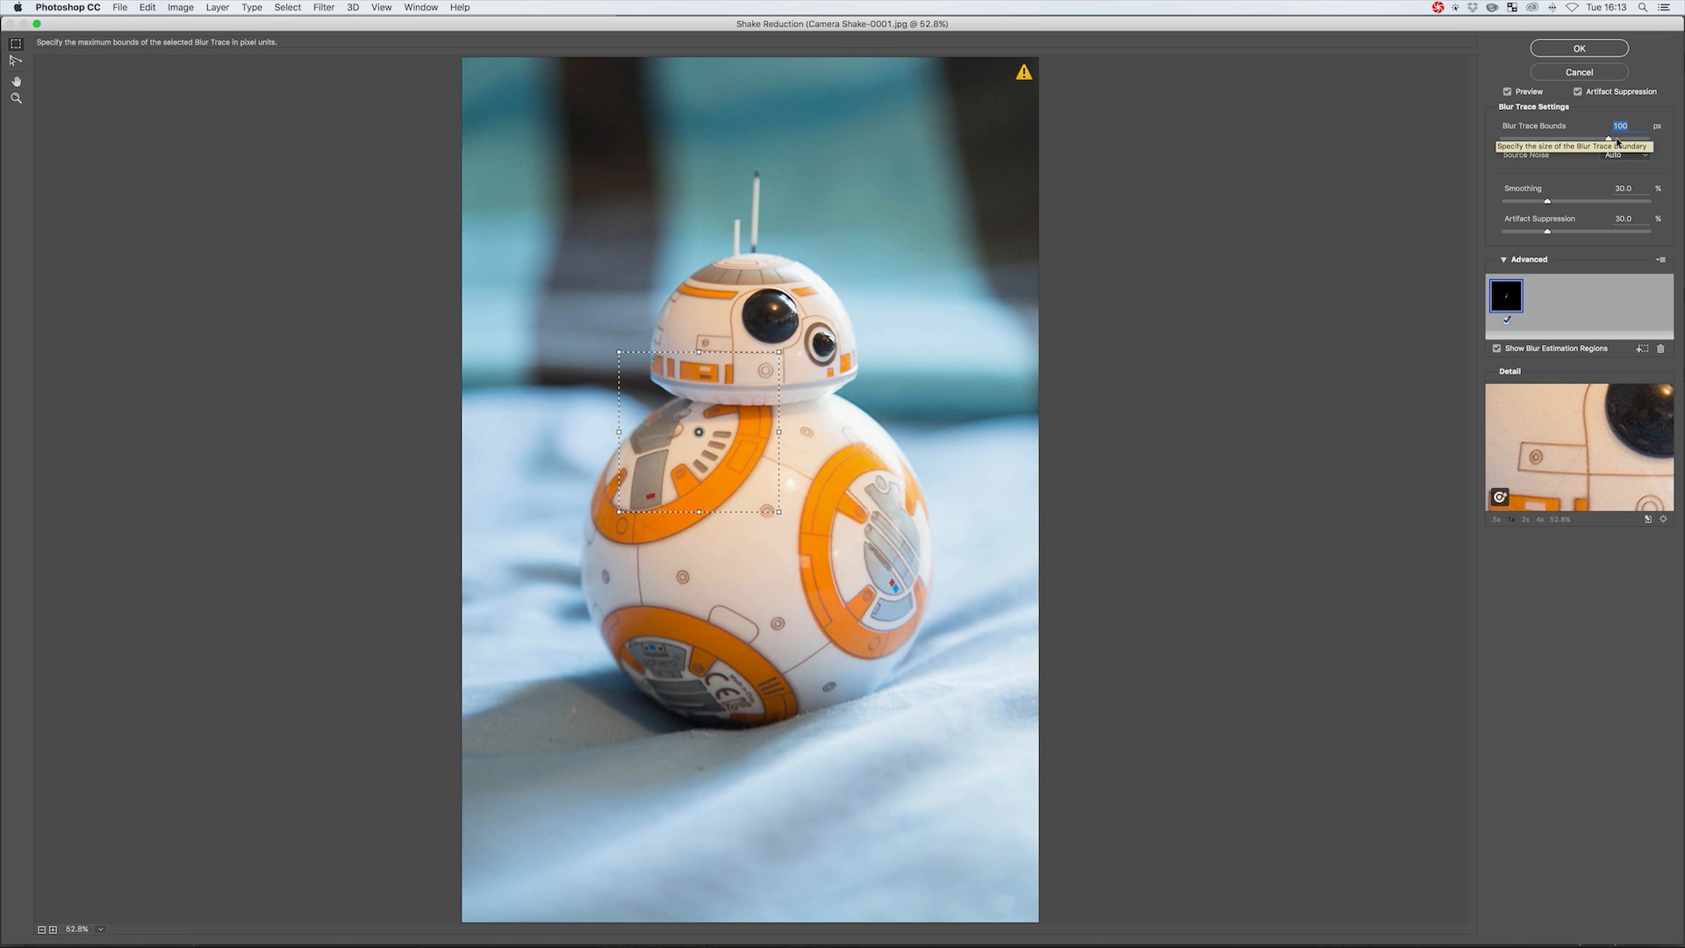
drag(1569, 139, 1513, 139)
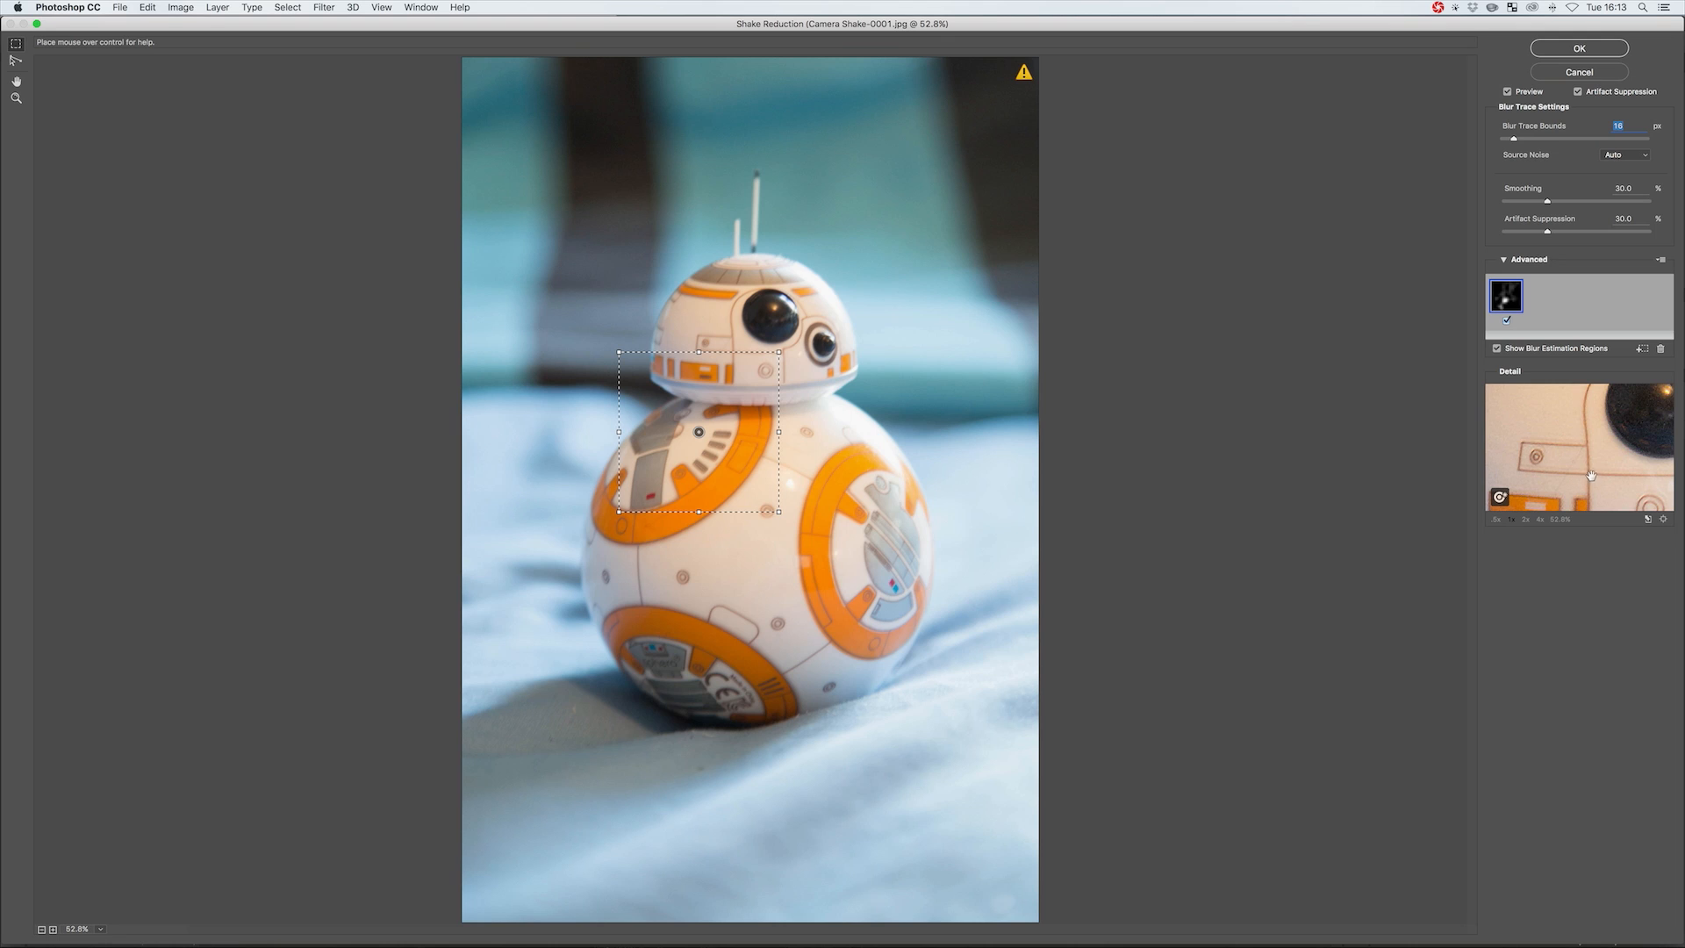
drag(1513, 138, 1573, 139)
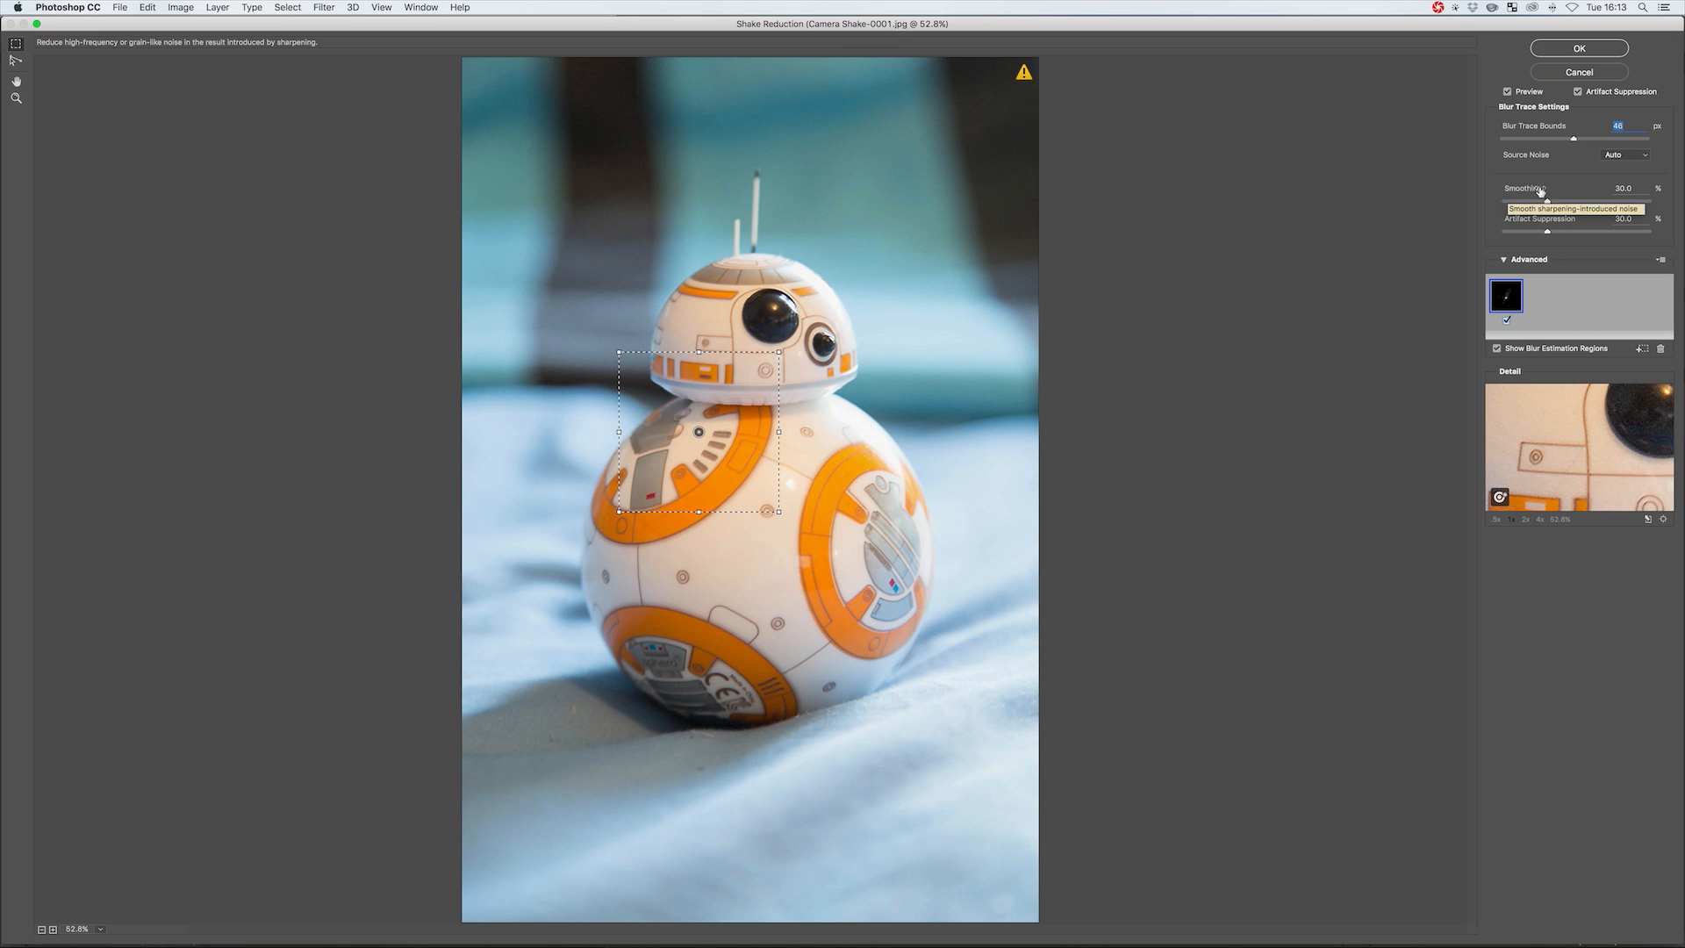
click(1619, 157)
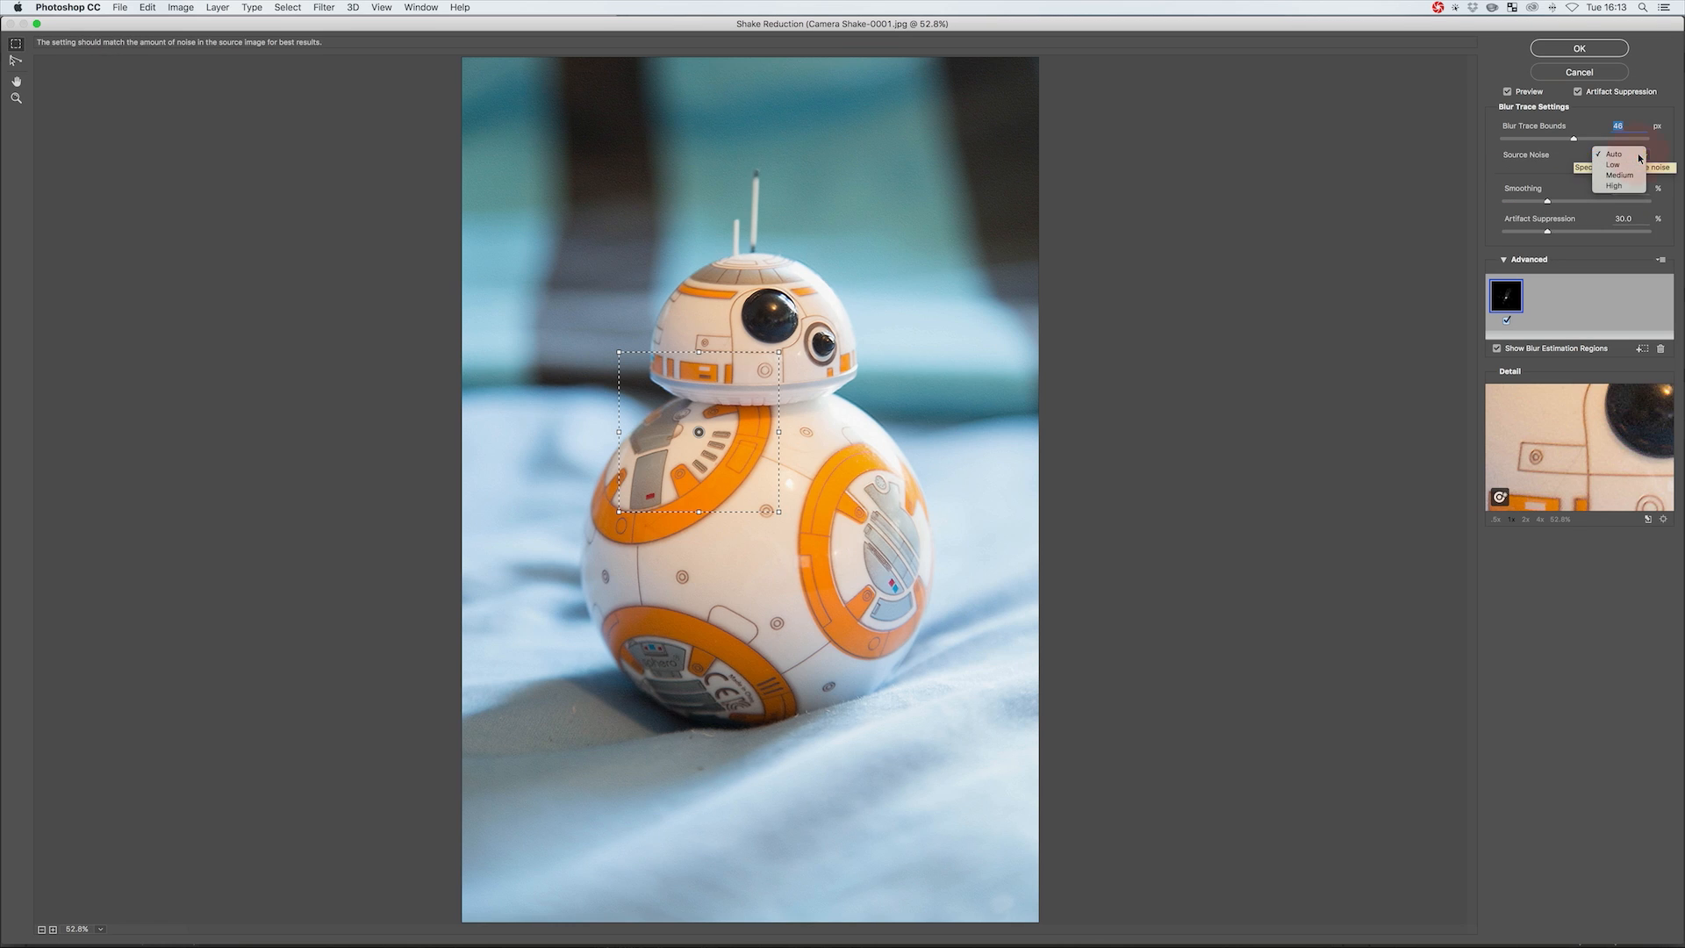
click(1620, 158)
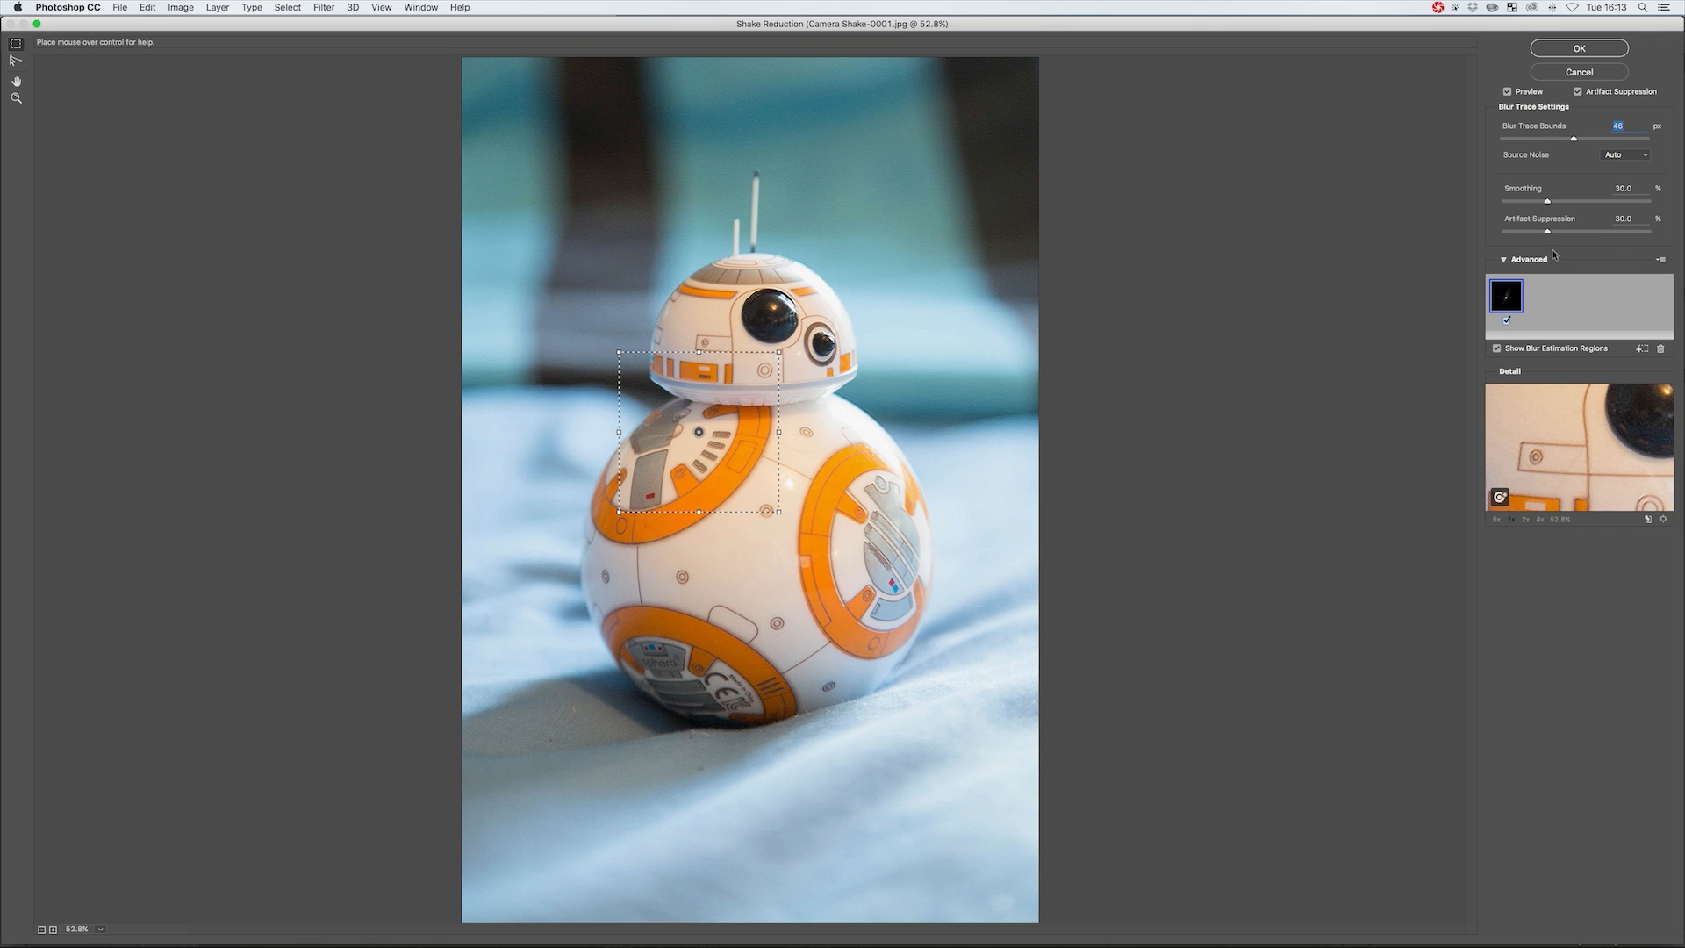
Compare a very low and a very high Smoothing amount, ending with Smoothing at 23.6%
click(1513, 202)
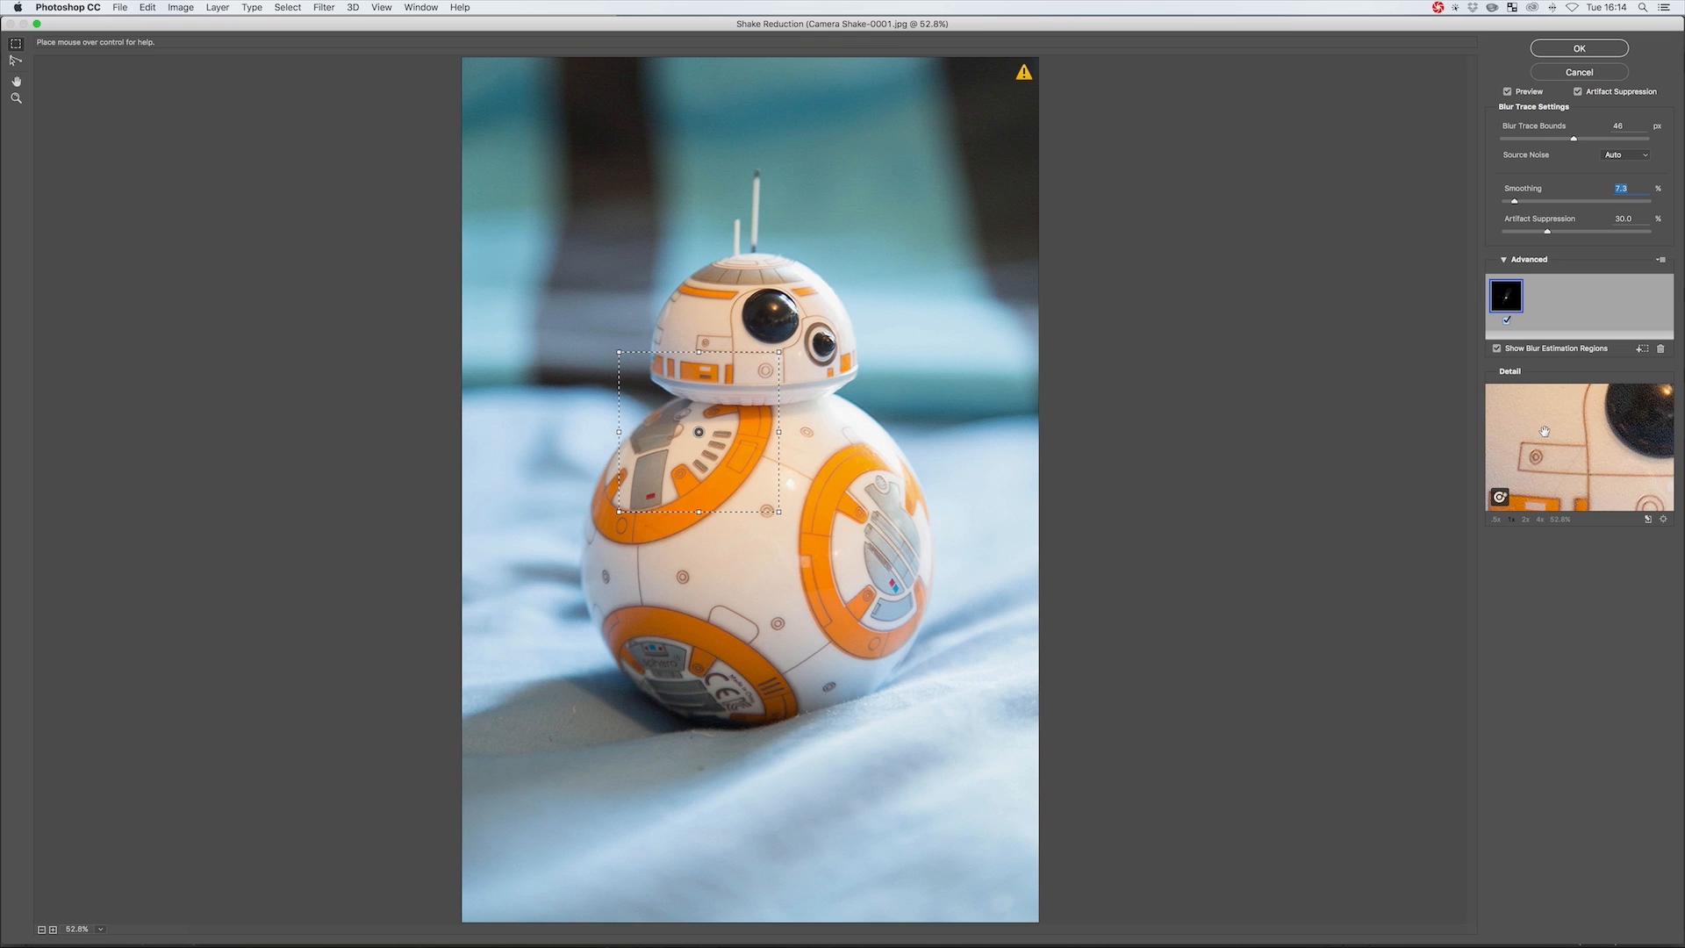
click(1628, 202)
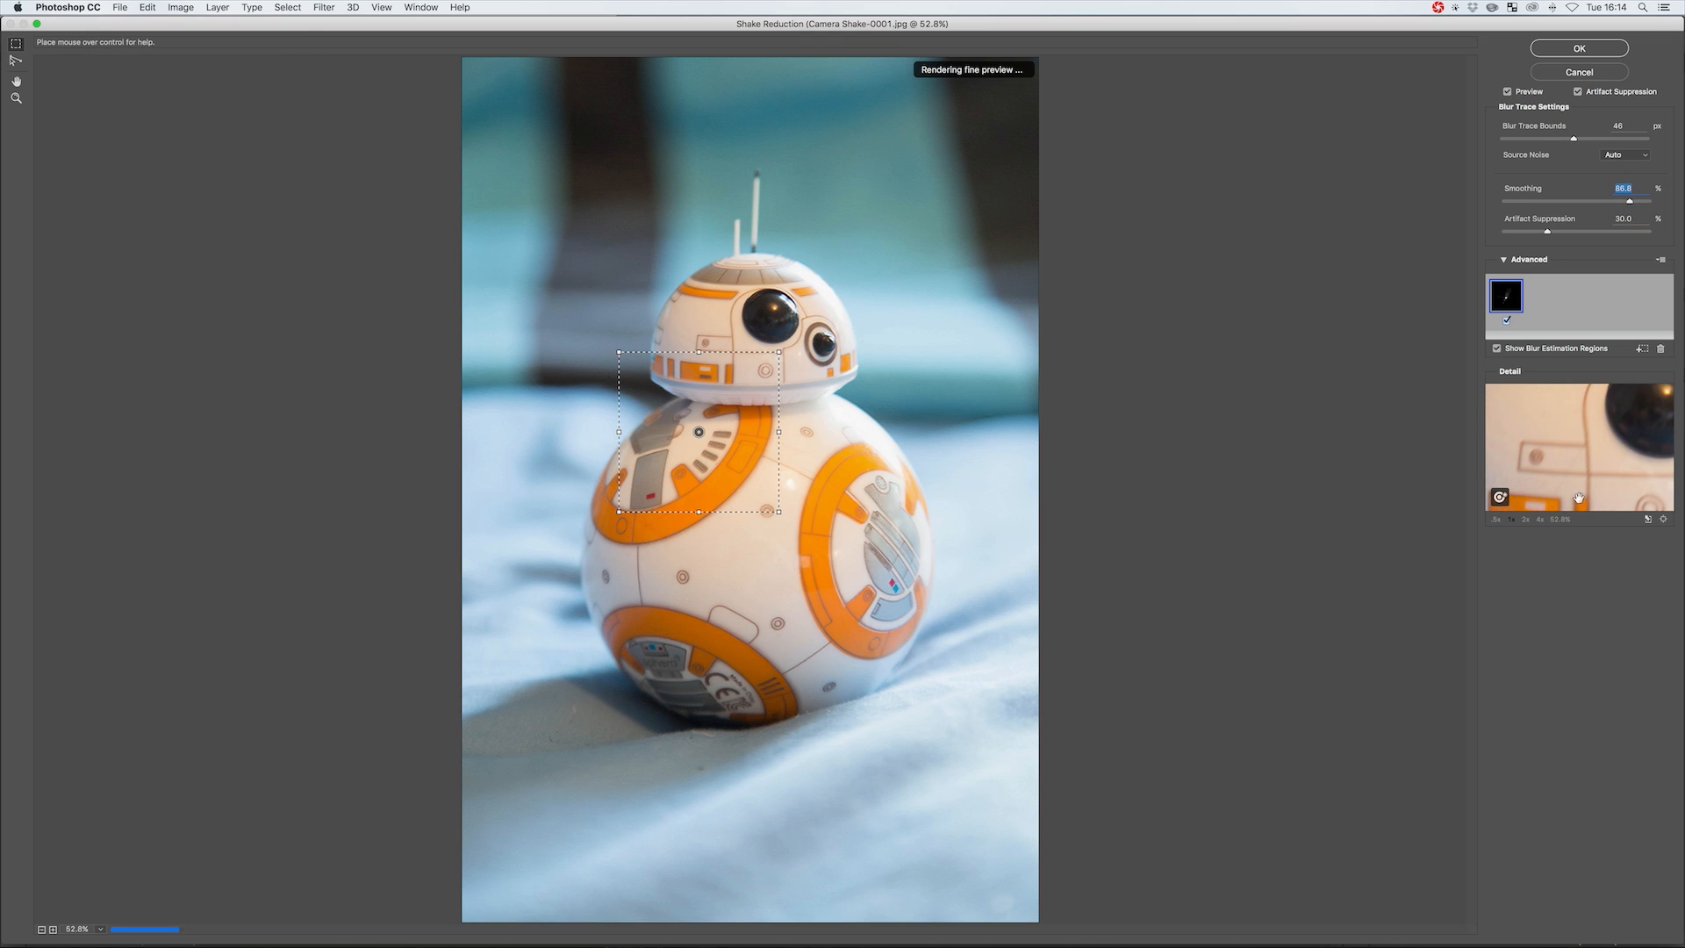
click(1537, 202)
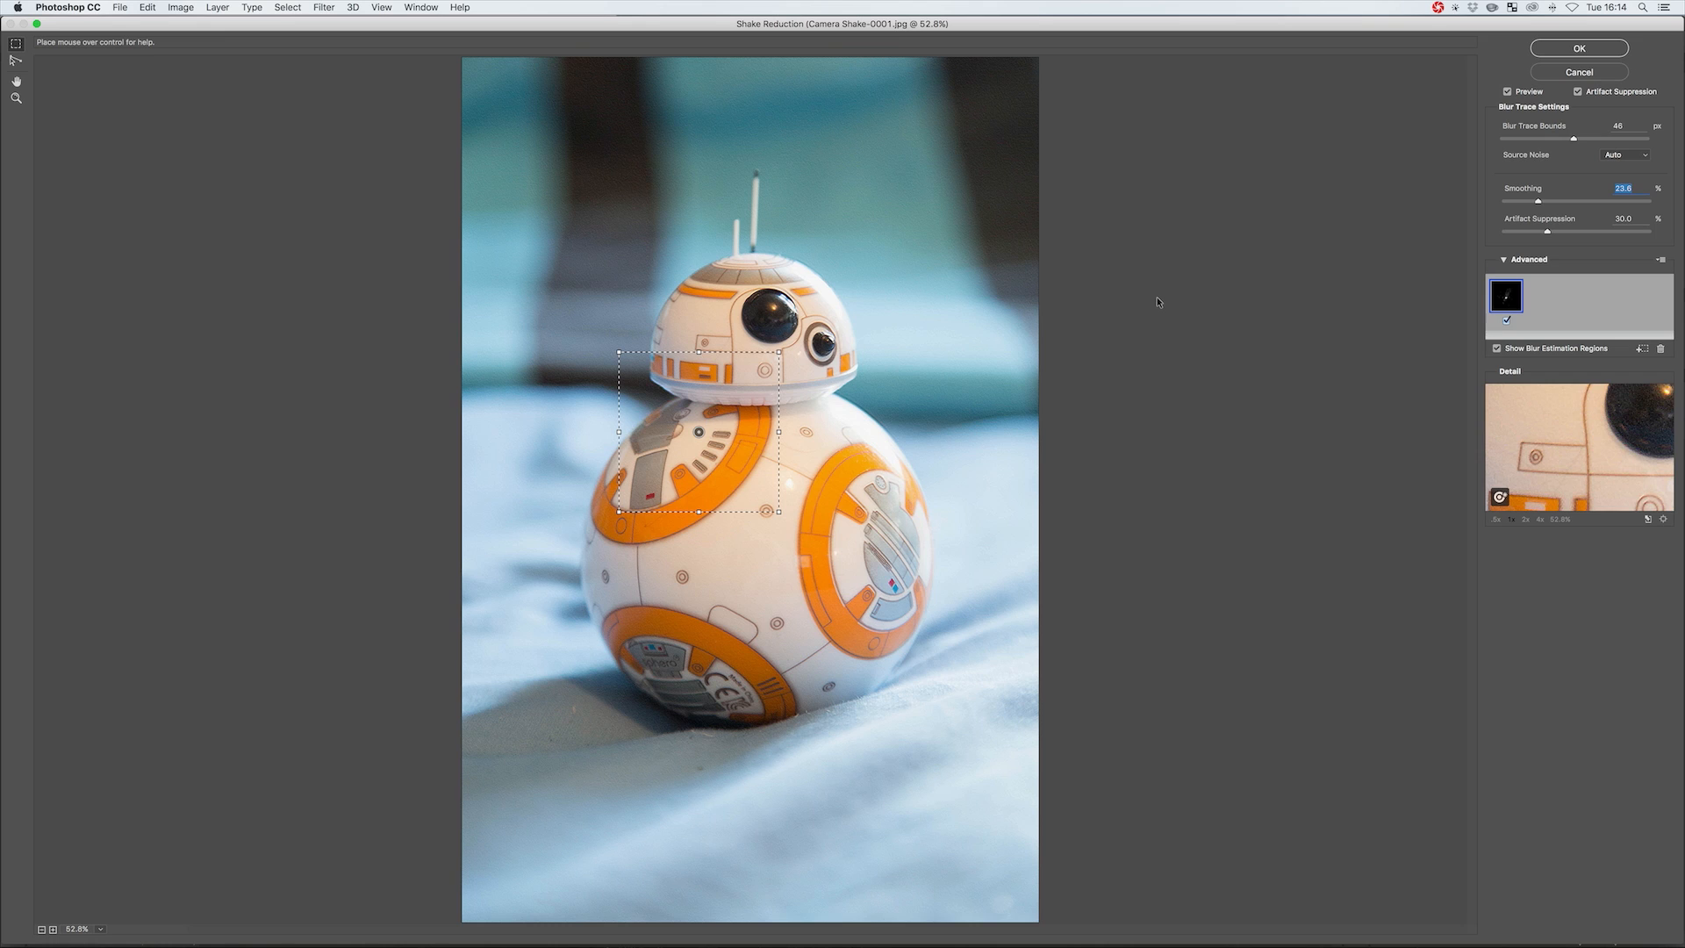
Try Artifact Suppression at about 51%, 80%, 0% and 12%, checking the eye's detail, and return it to 30%
drag(1547, 230, 1578, 233)
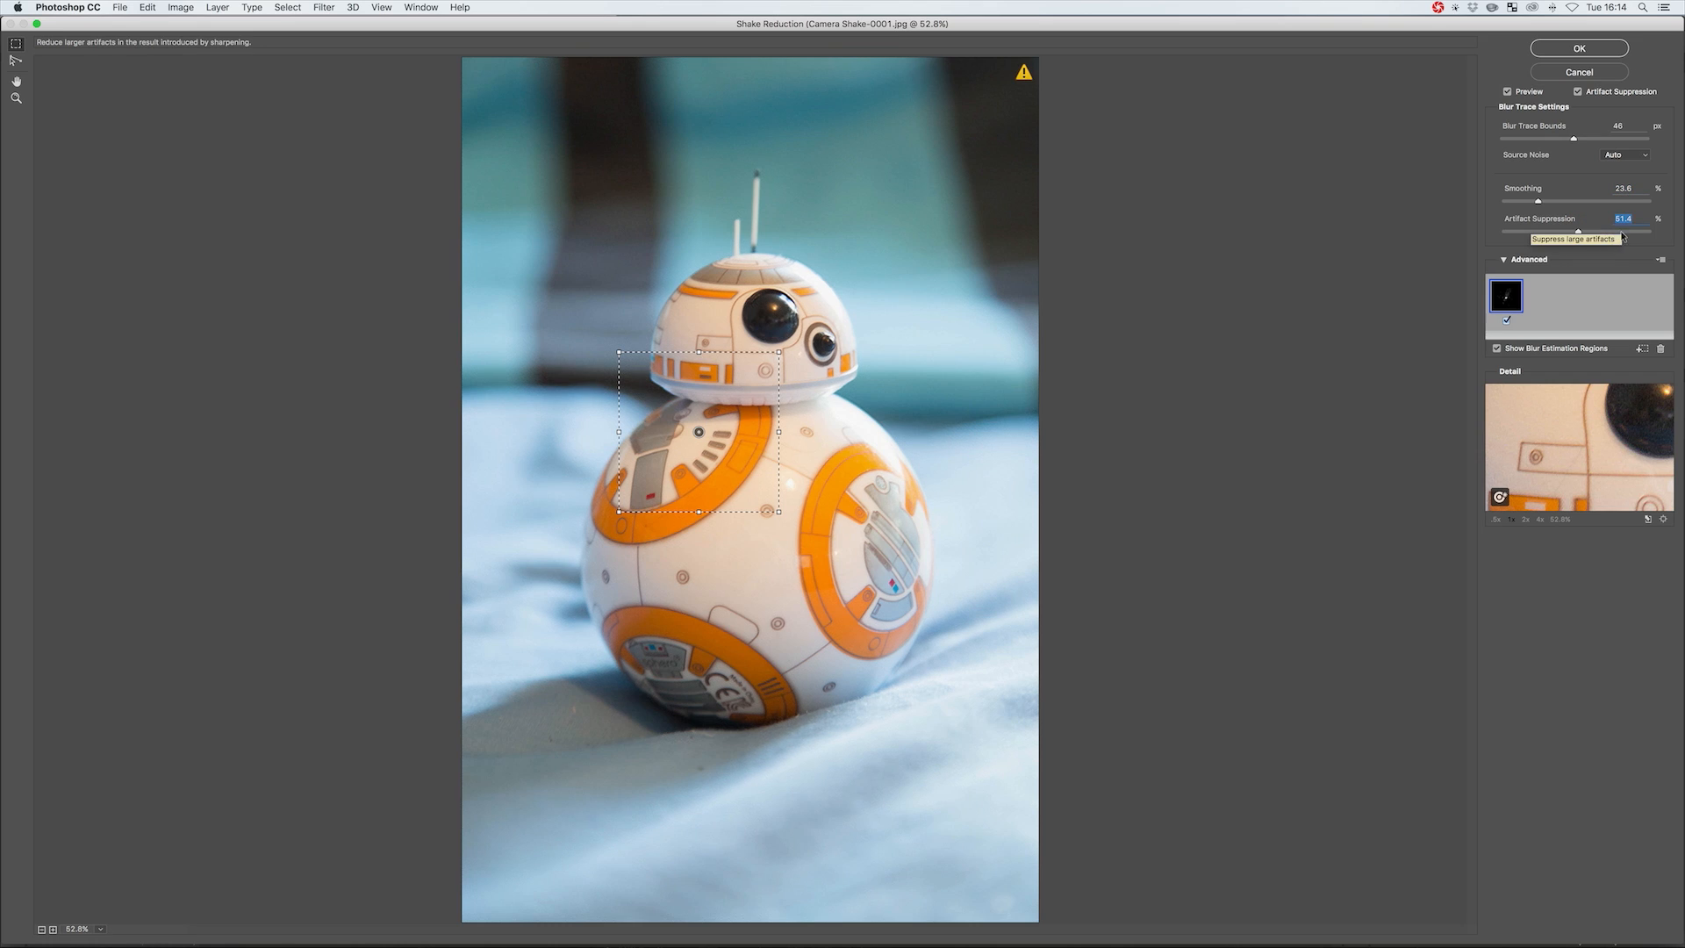
click(1621, 232)
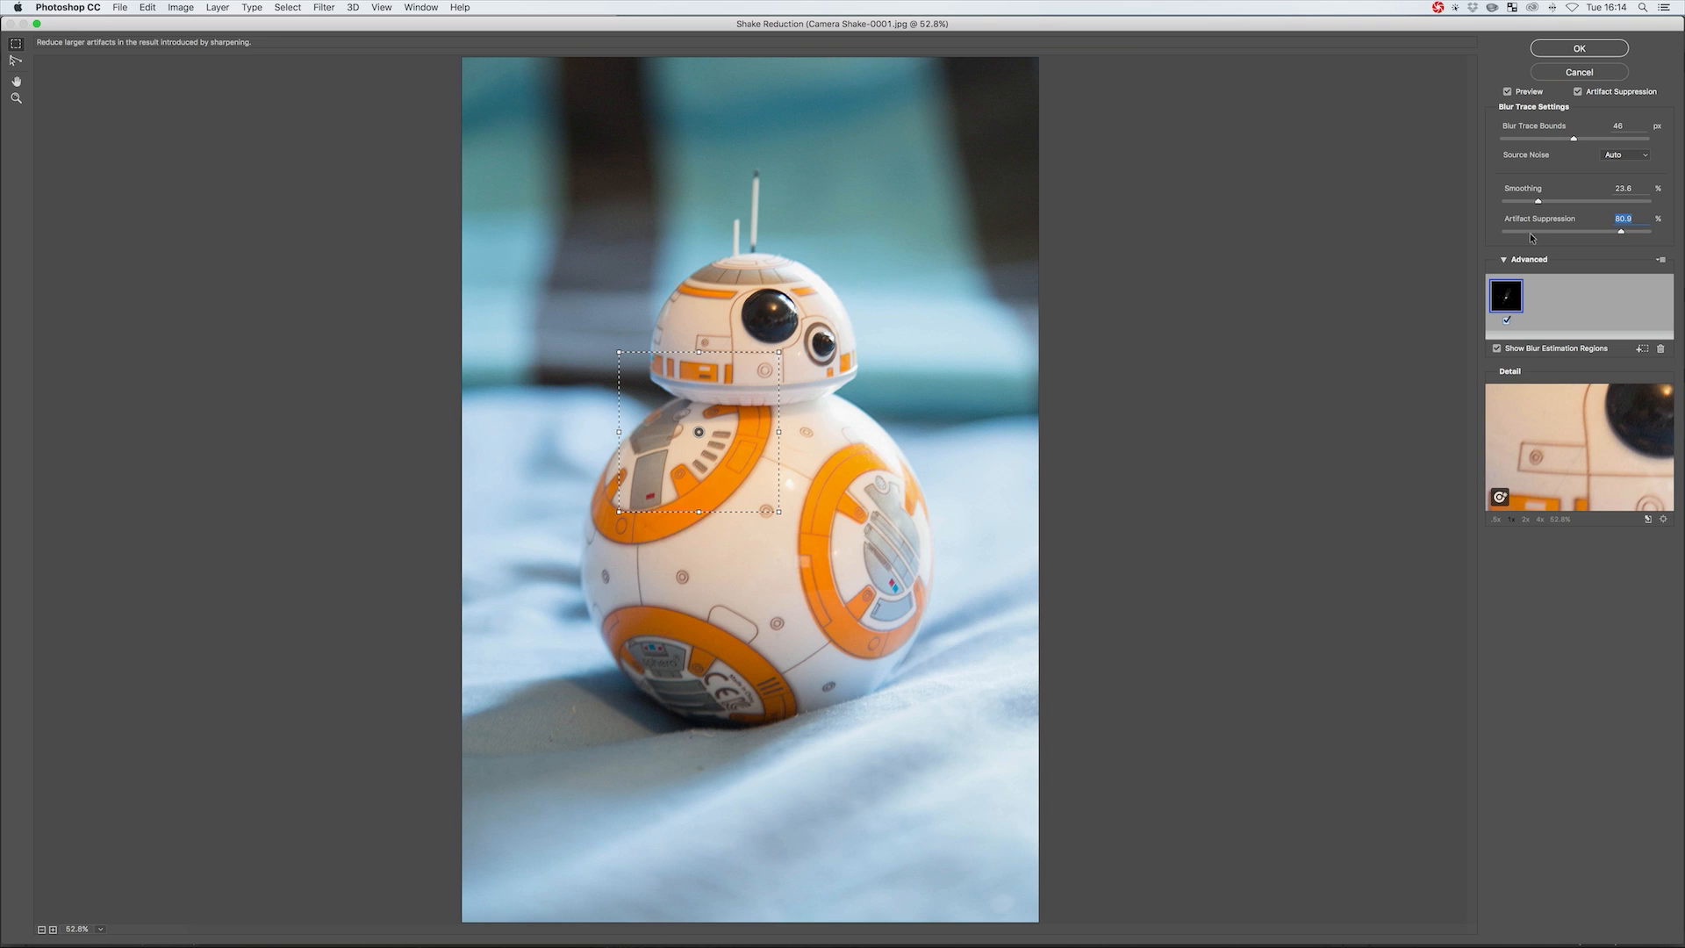
drag(1514, 235, 1497, 237)
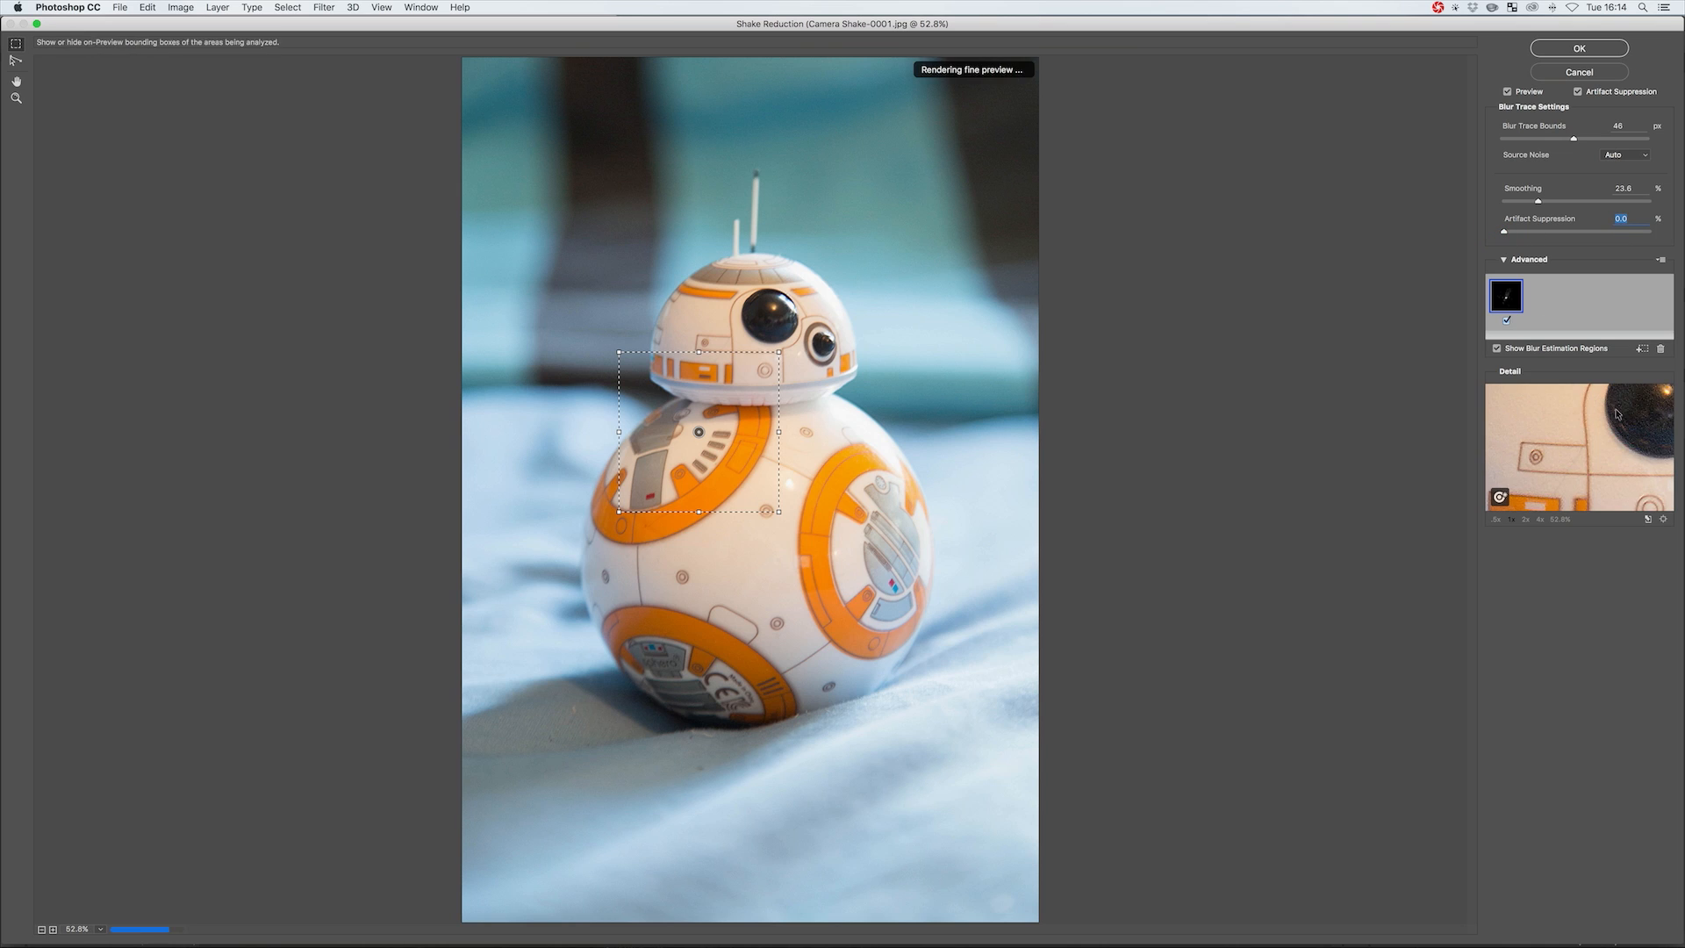
drag(1628, 414, 1558, 459)
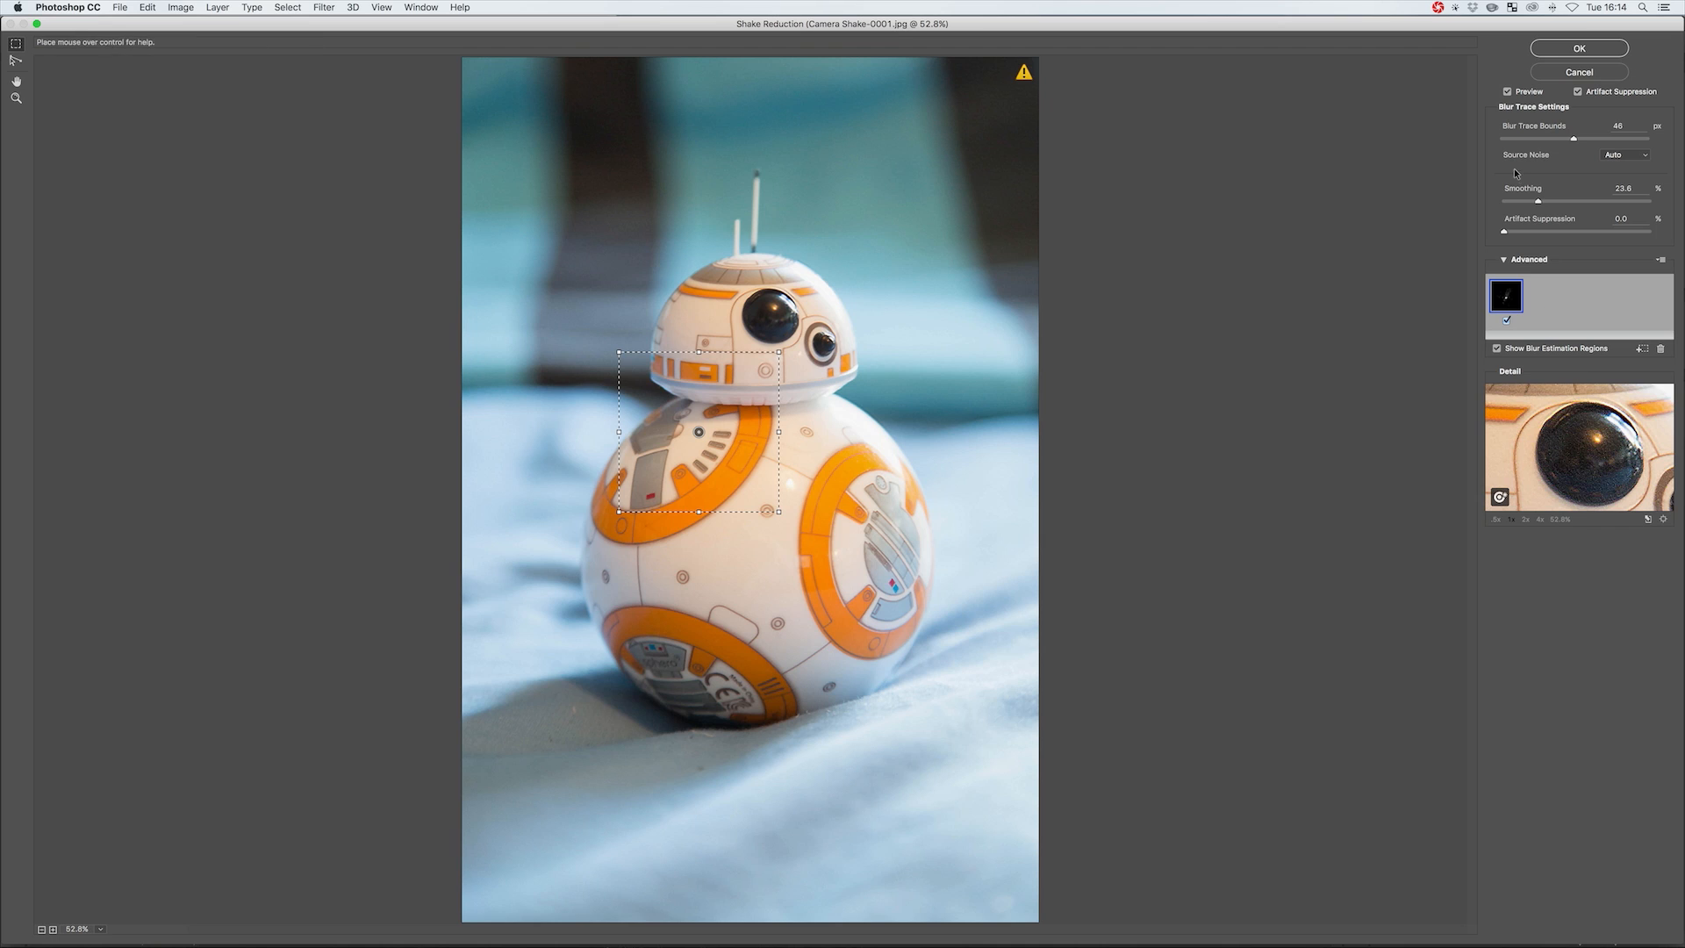
click(1524, 232)
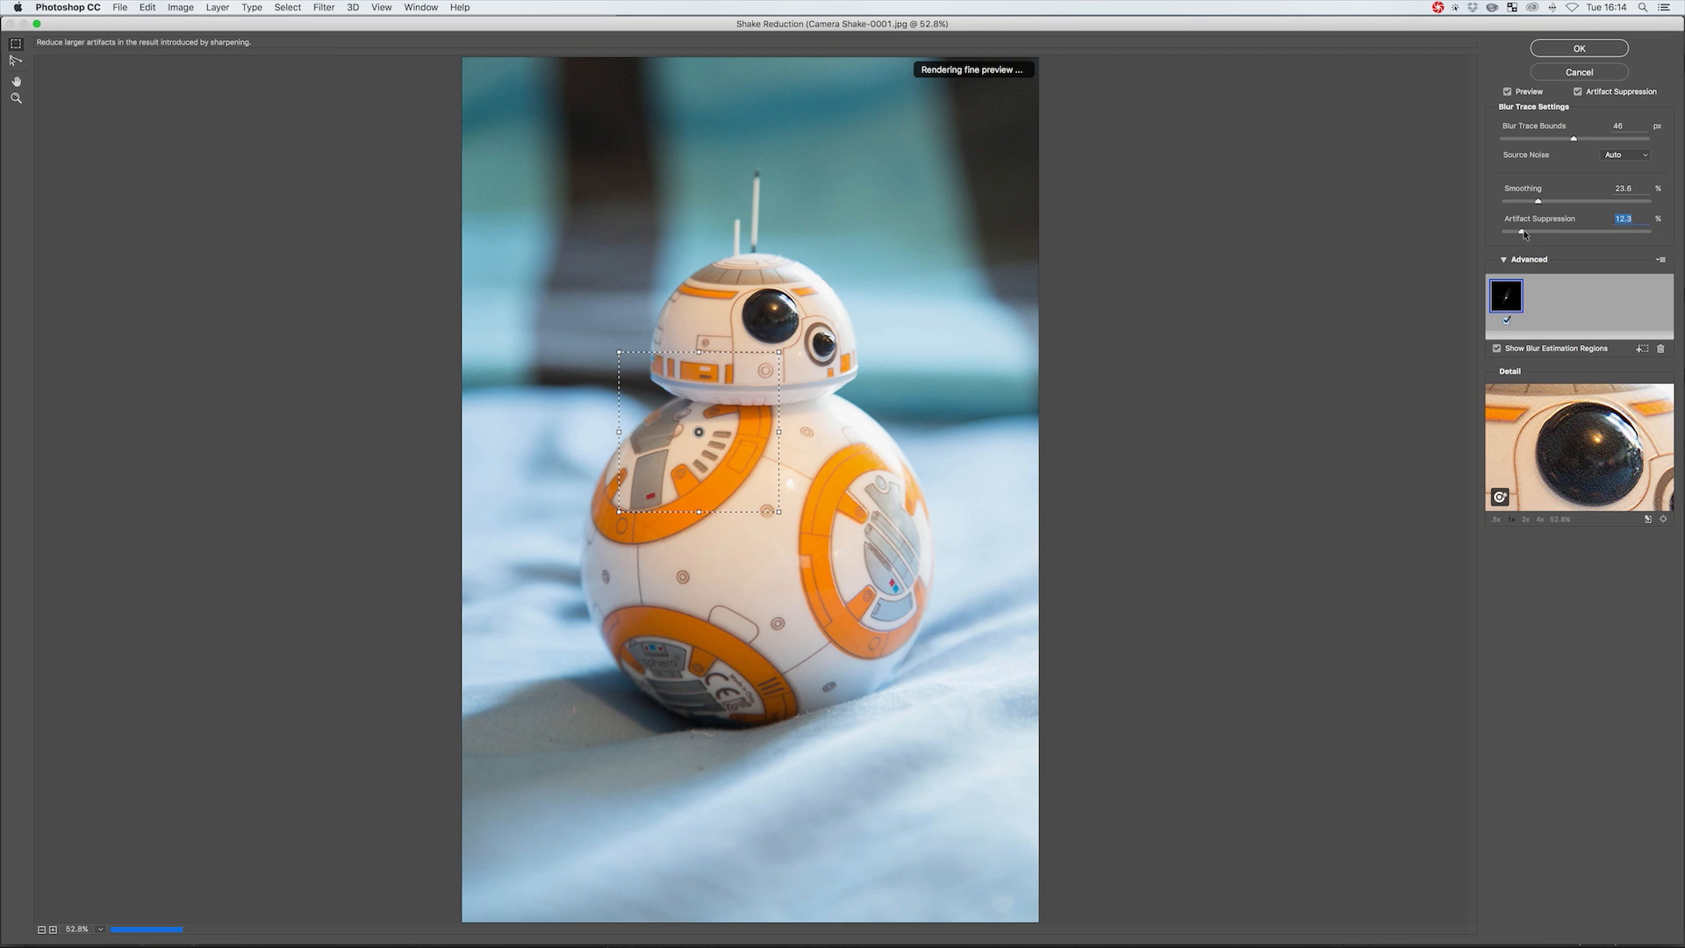
click(1548, 232)
Compare the detail of the orange markings on the lower head and raise Smoothing to about 31%
drag(1580, 432, 1590, 319)
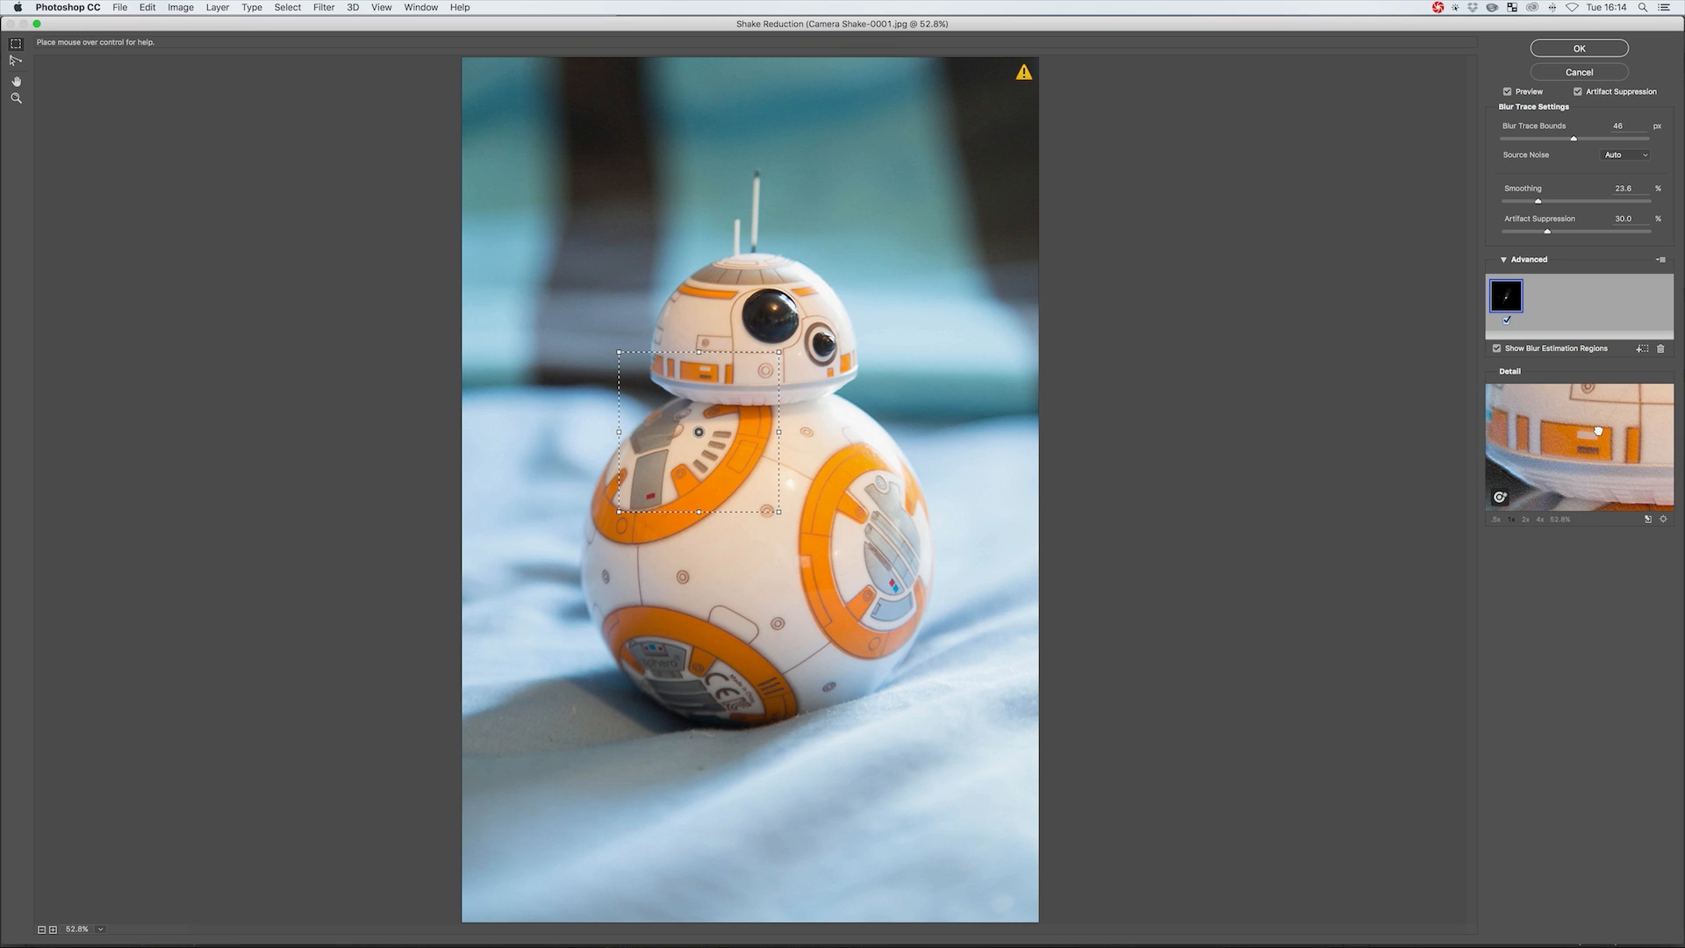
drag(1593, 436, 1605, 430)
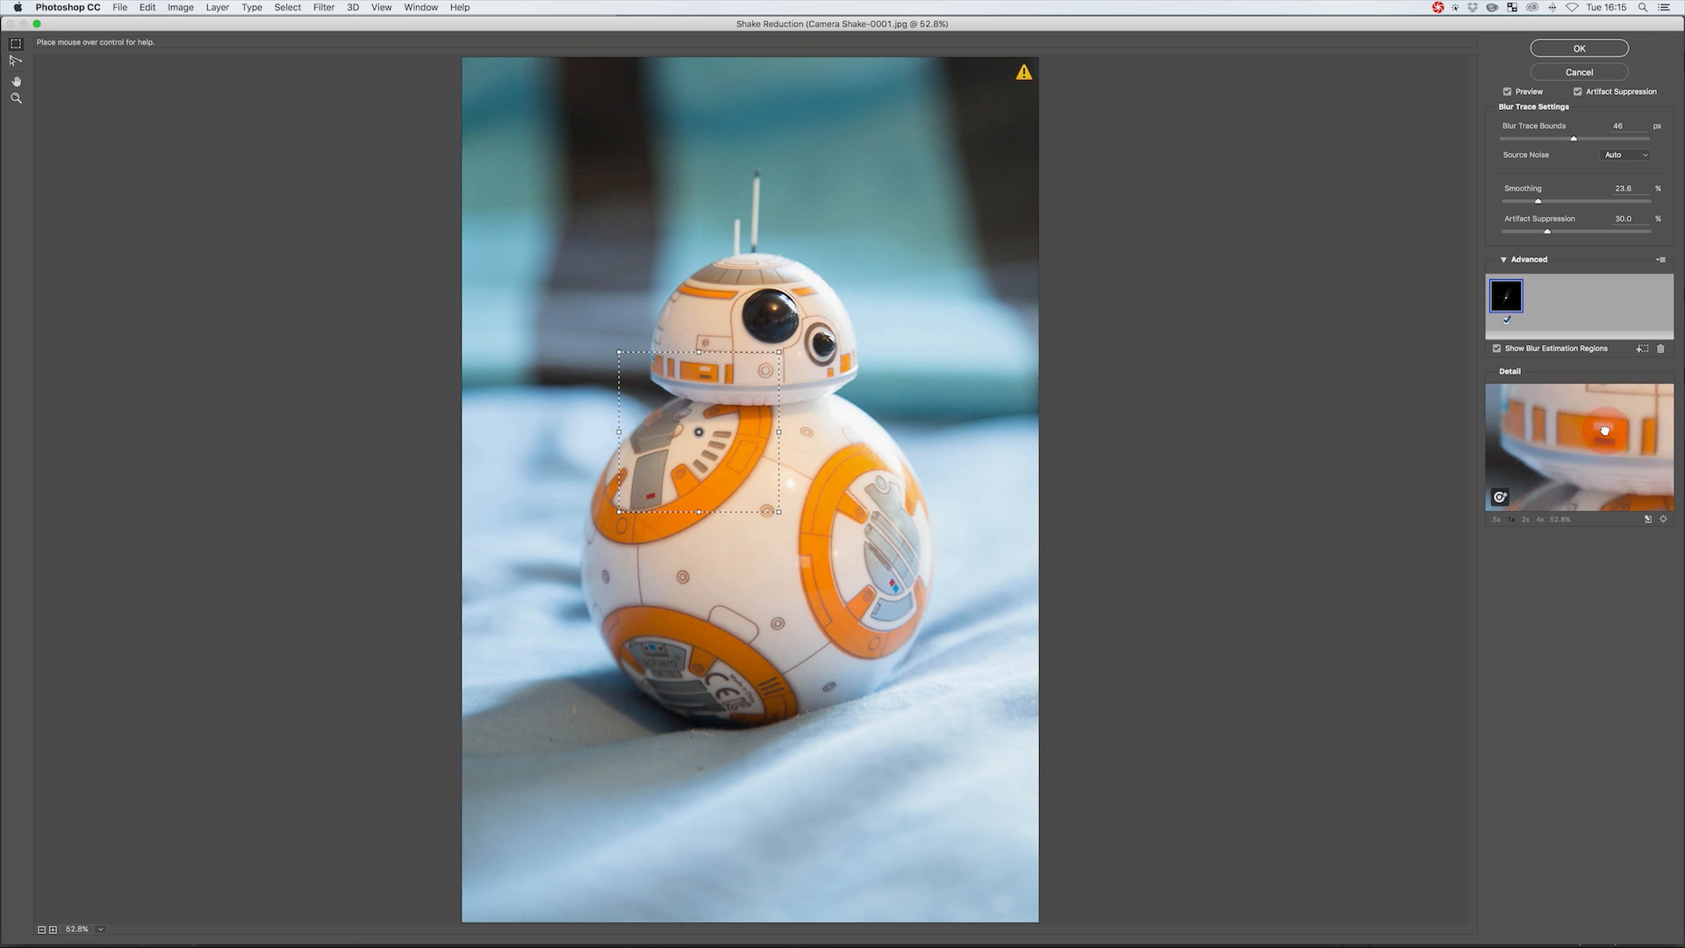
drag(1545, 204, 1549, 202)
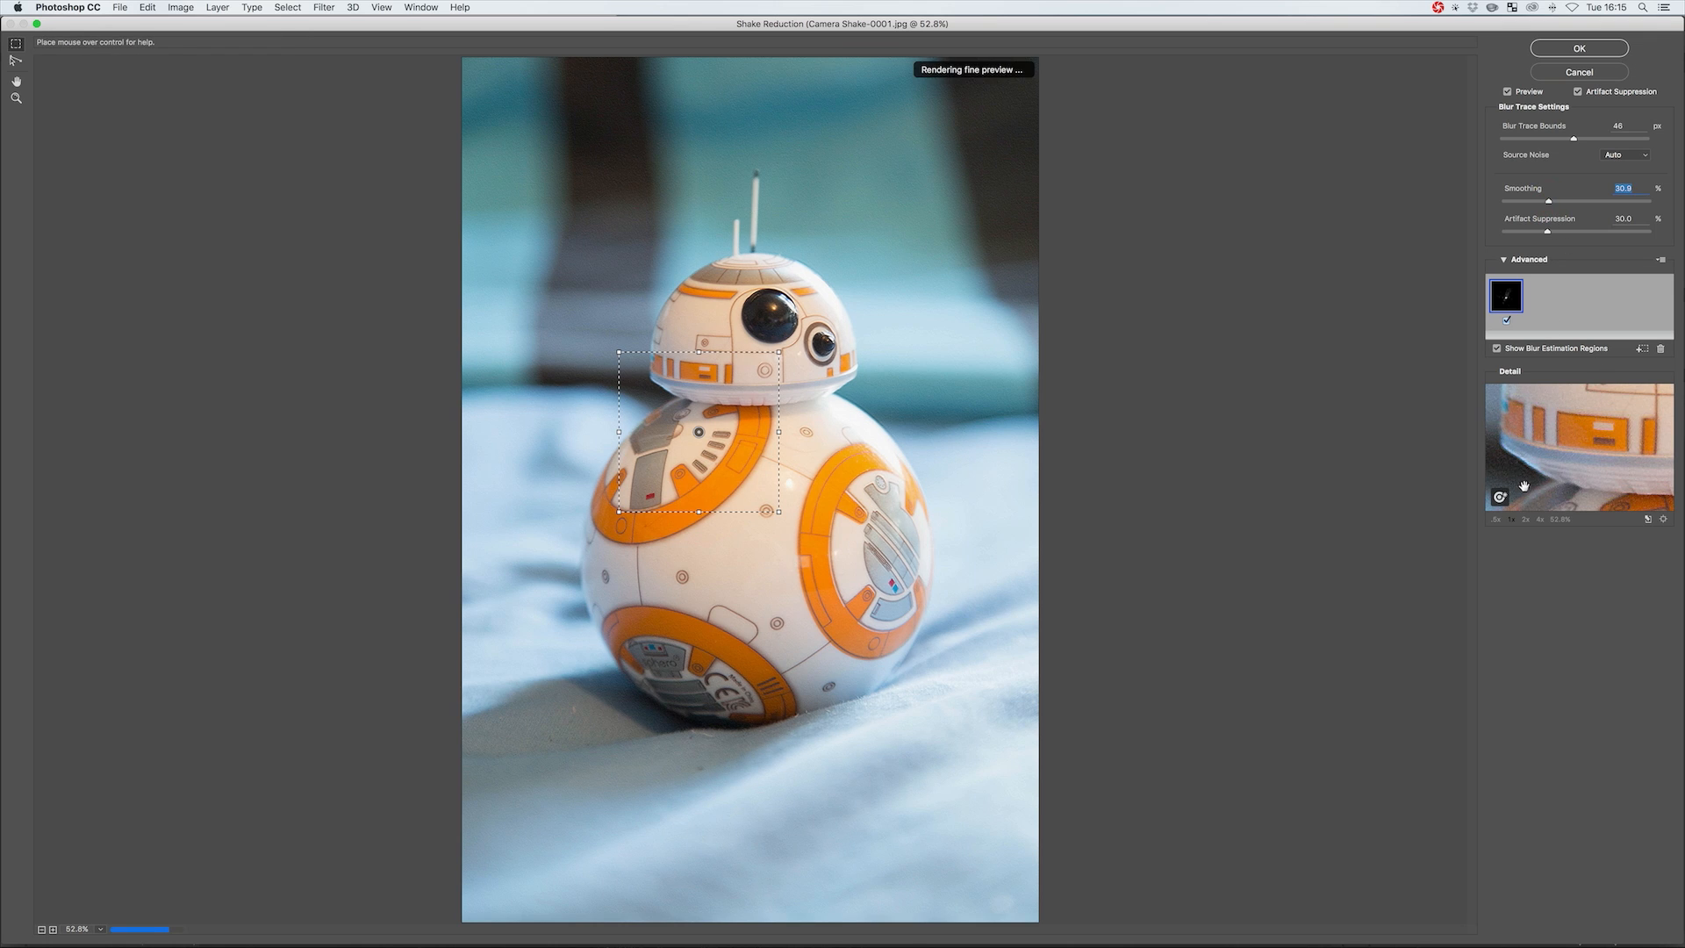
Compare the detail beside the eye and add a second, auto-generated blur trace over the droid's head
drag(1571, 408, 1508, 493)
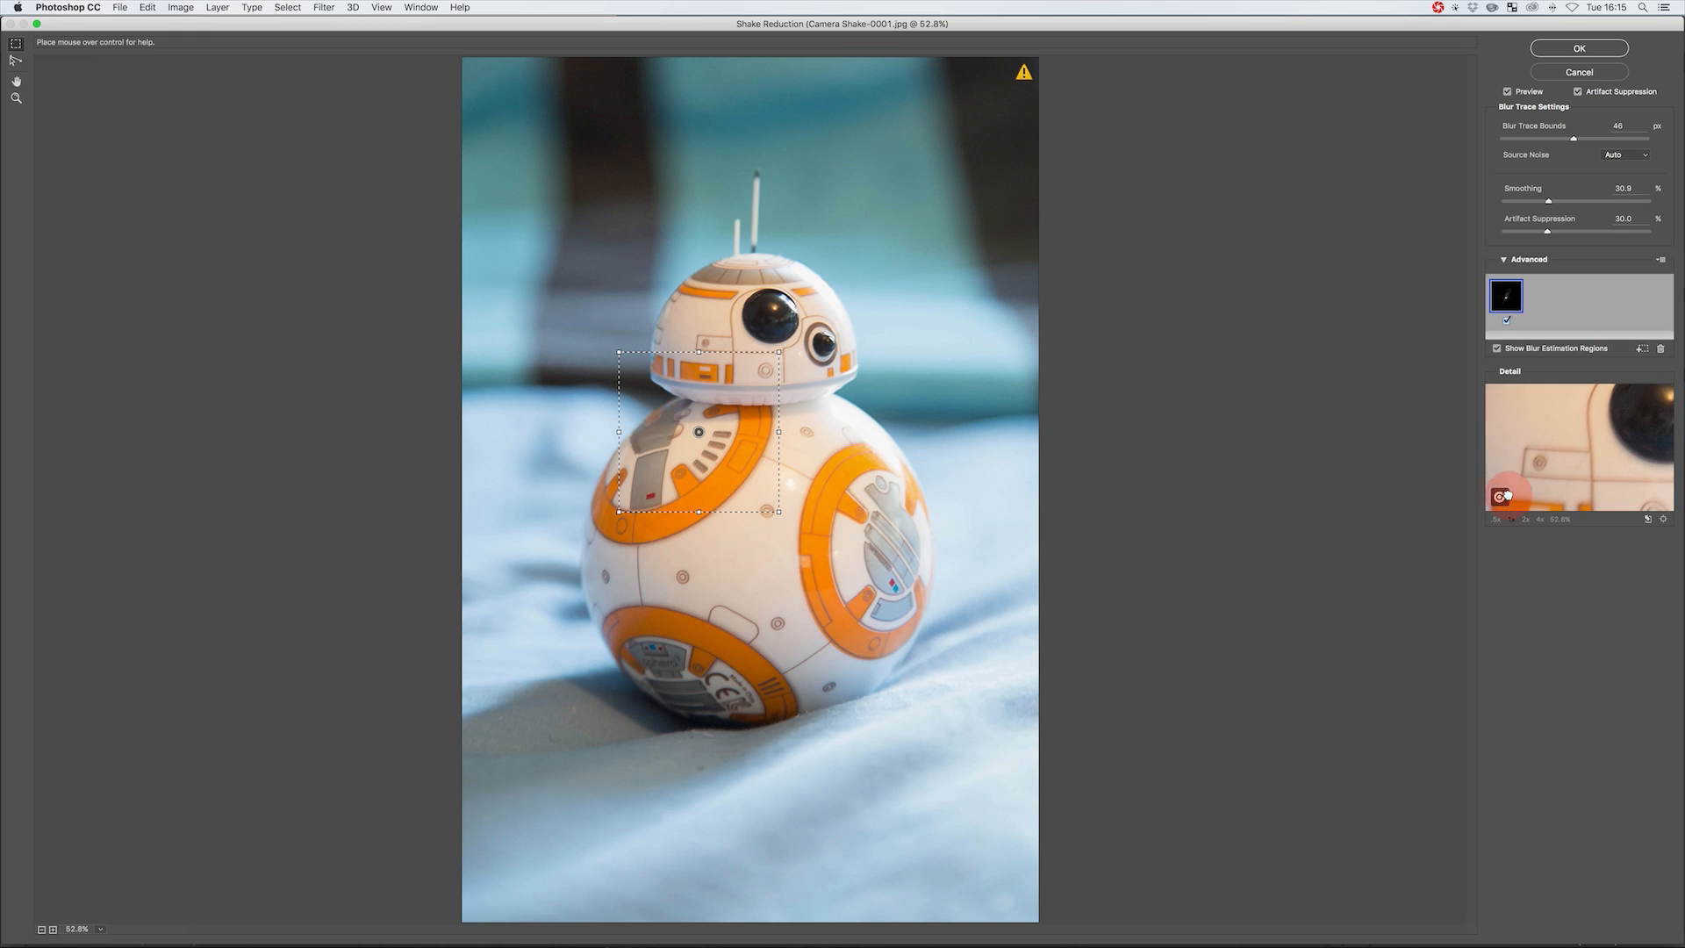
click(1546, 470)
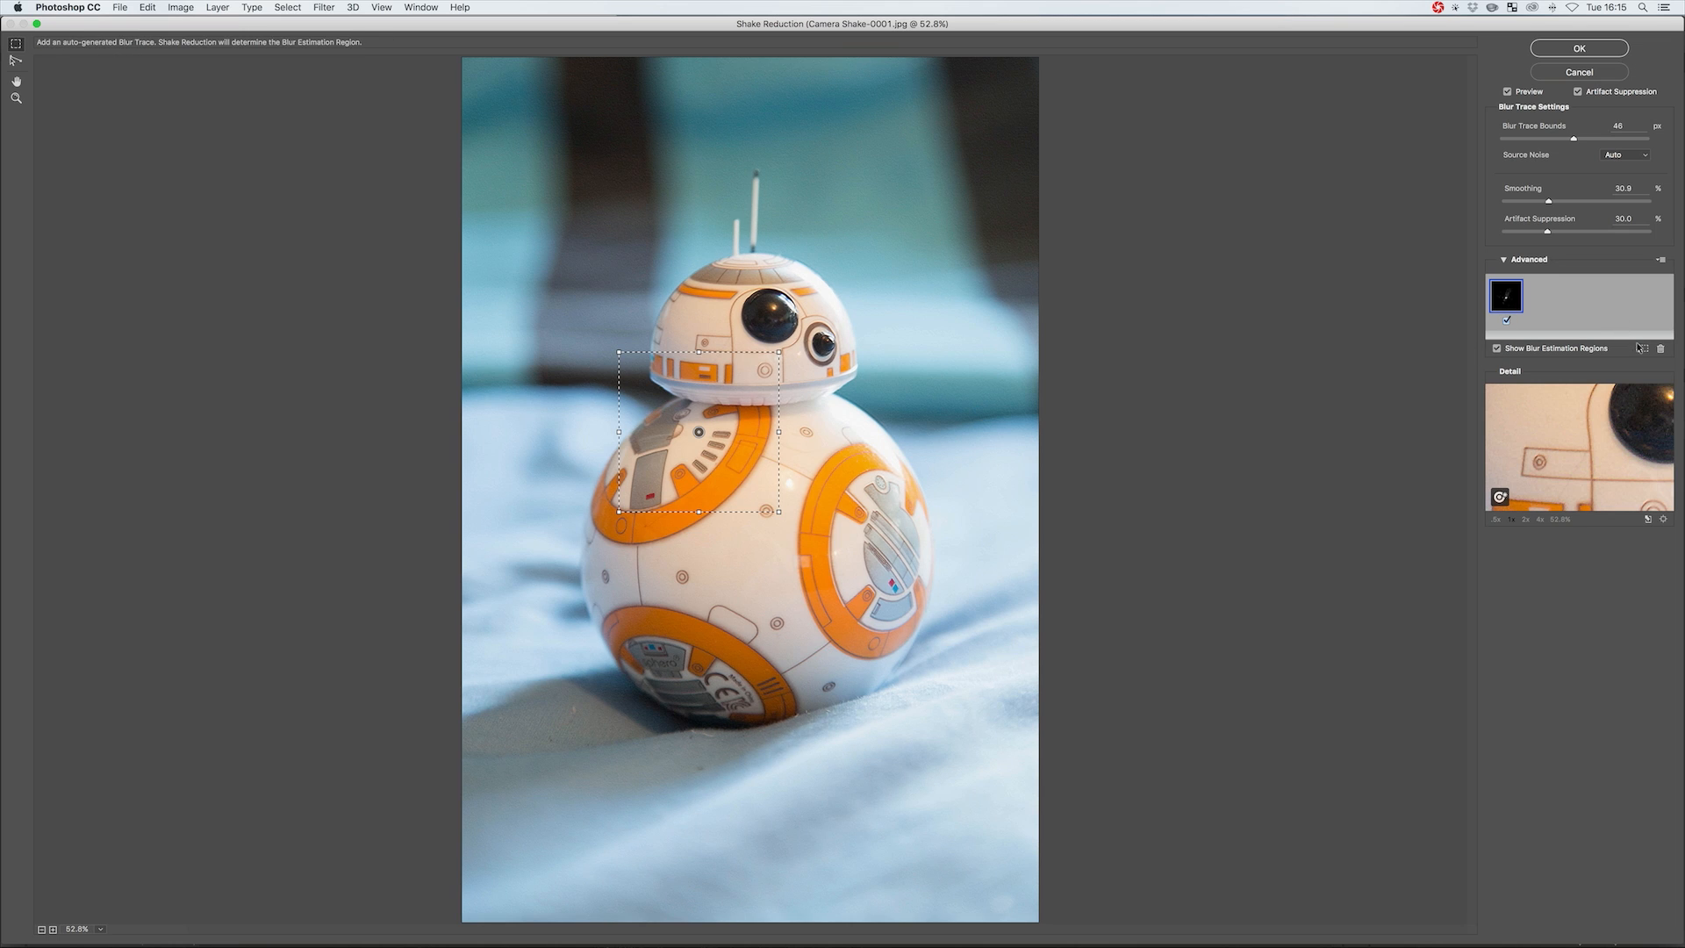
click(1640, 348)
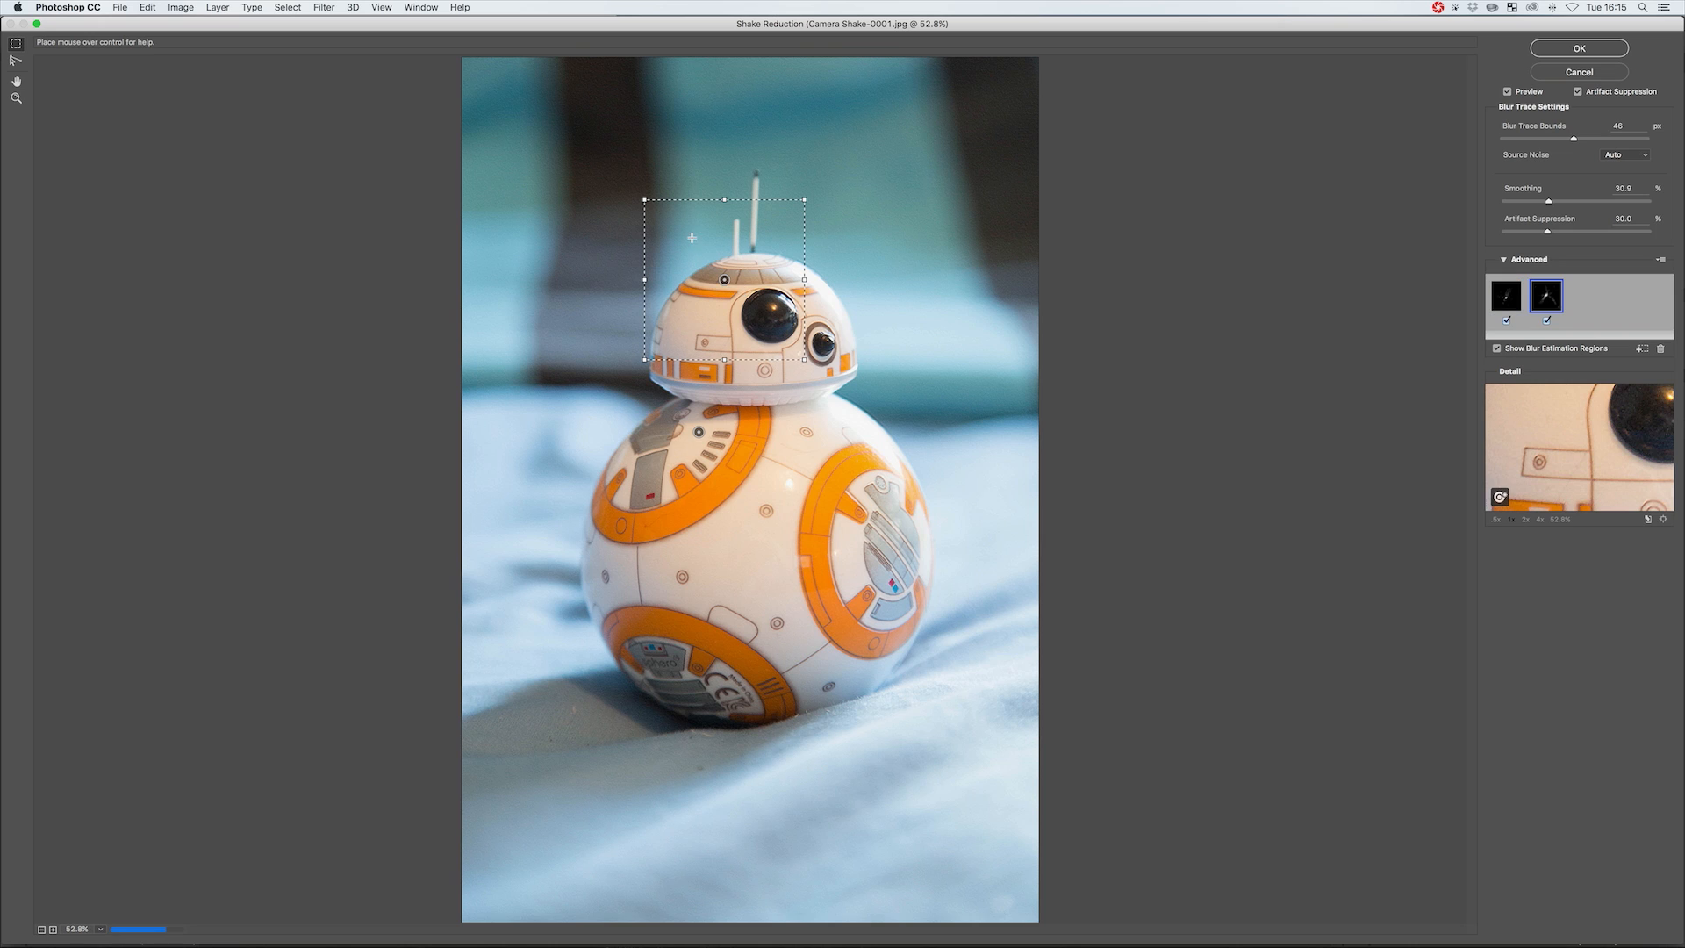
Try a third blur trace on the body's side circle and fit the head's blur estimation region closely around the eyes
drag(724, 279, 798, 295)
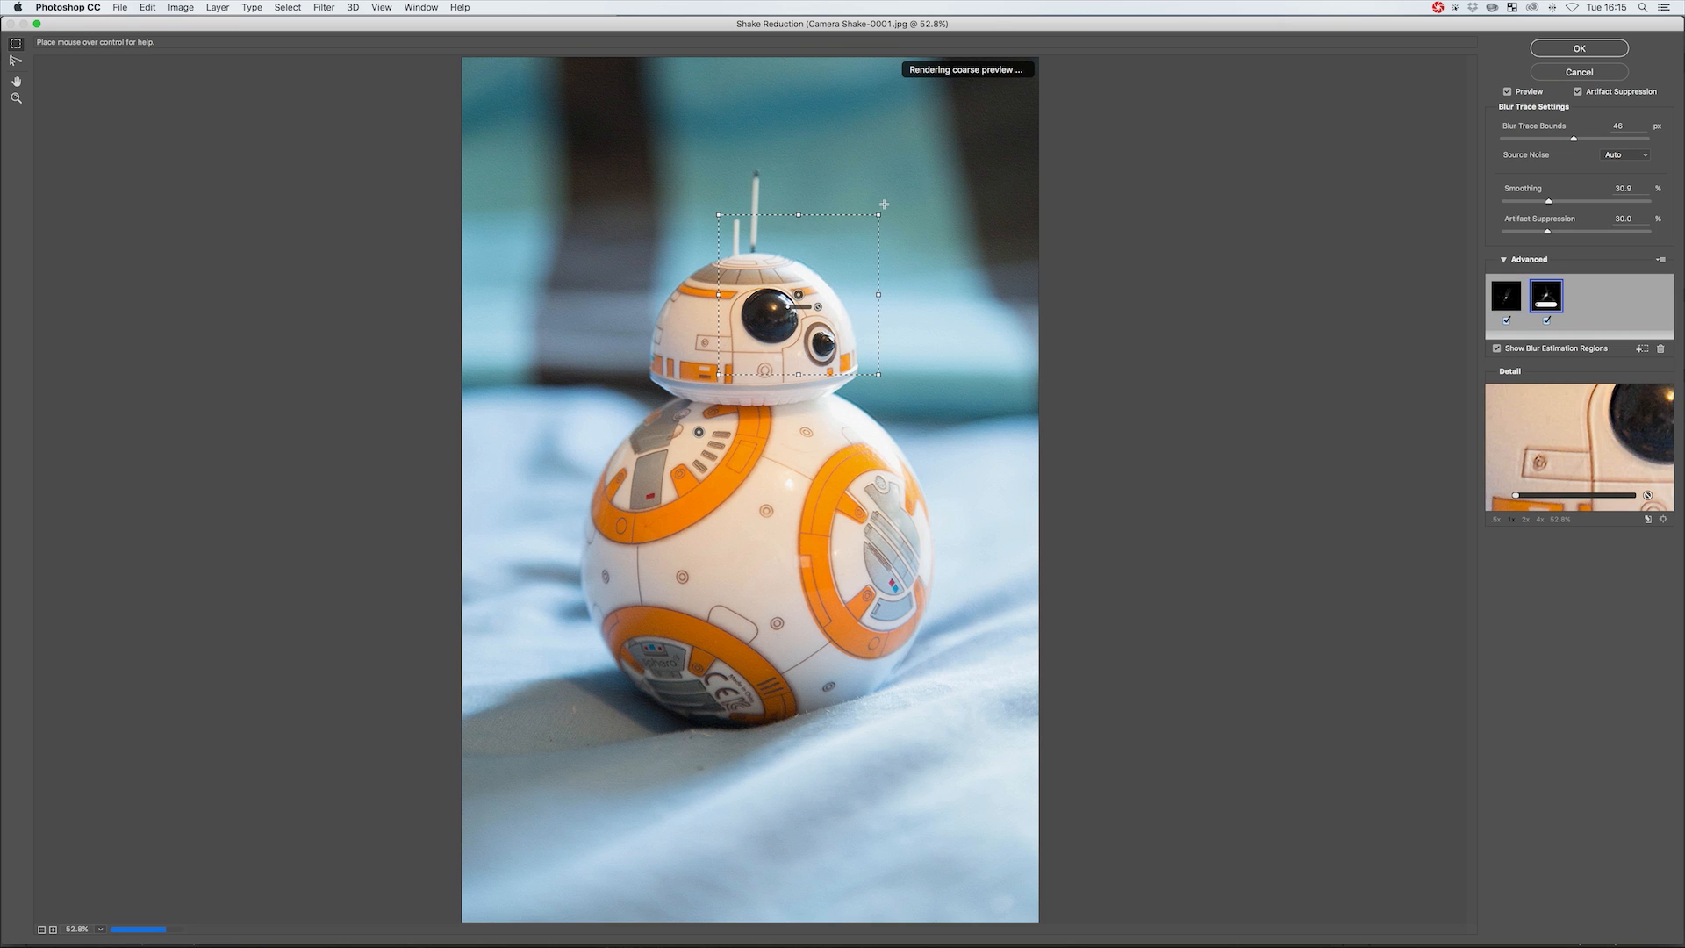
mouse_move(879, 215)
mouse_down()
mouse_move(829, 268)
mouse_move(932, 225)
mouse_move(849, 552)
mouse_up()
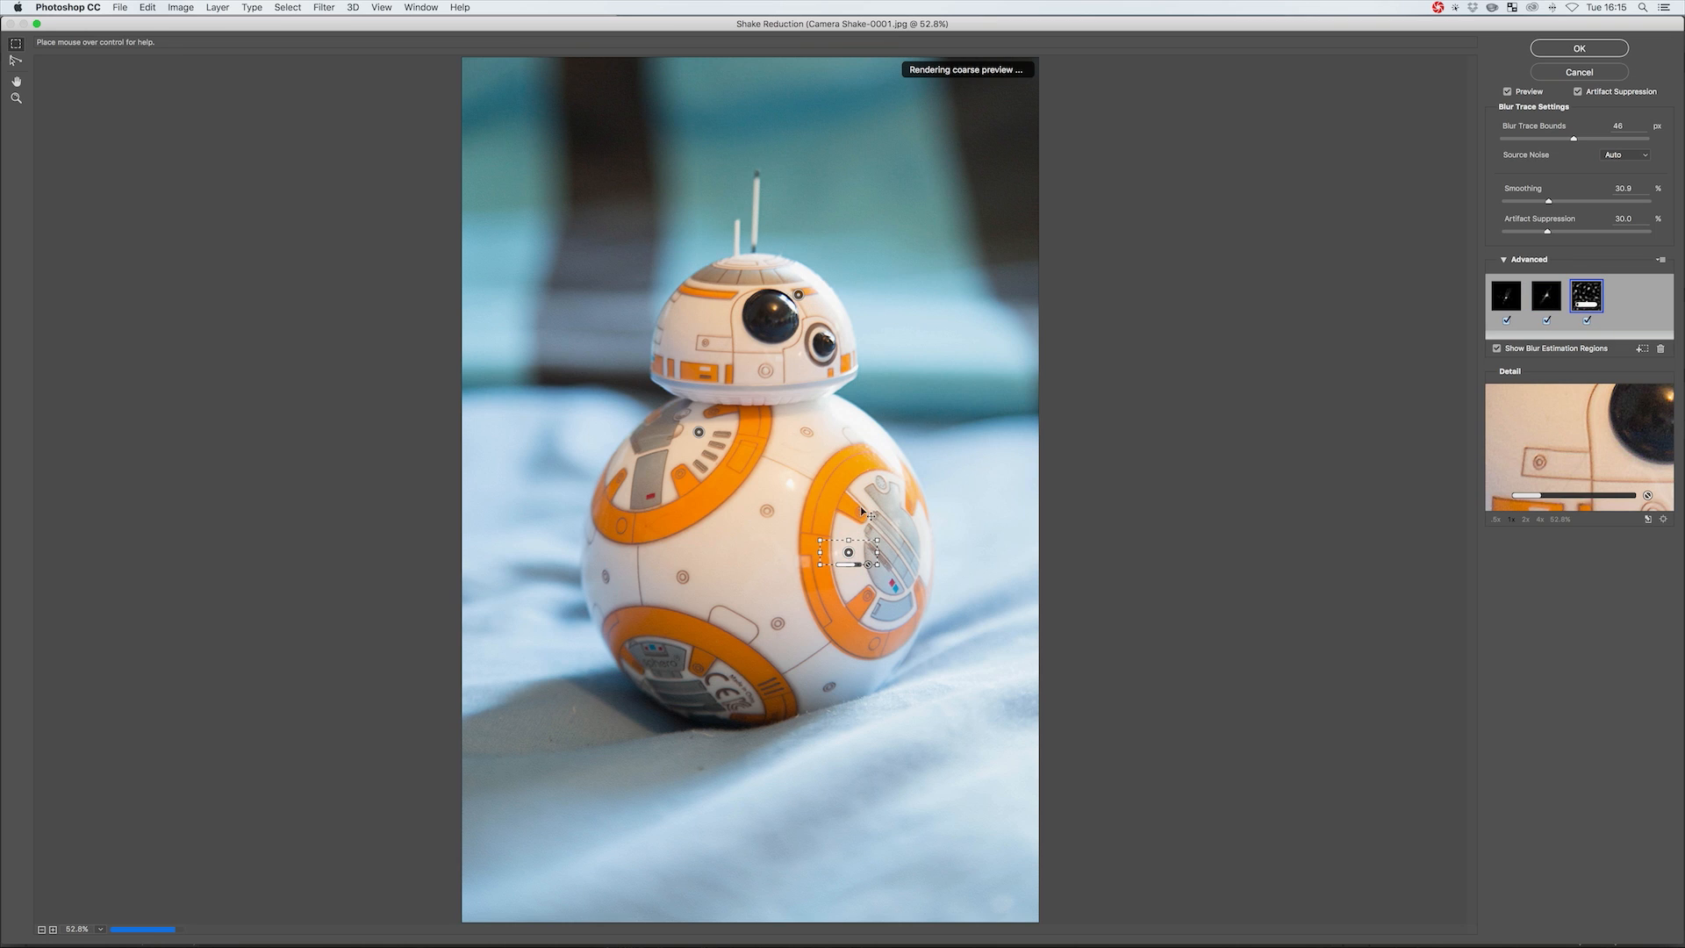
click(798, 293)
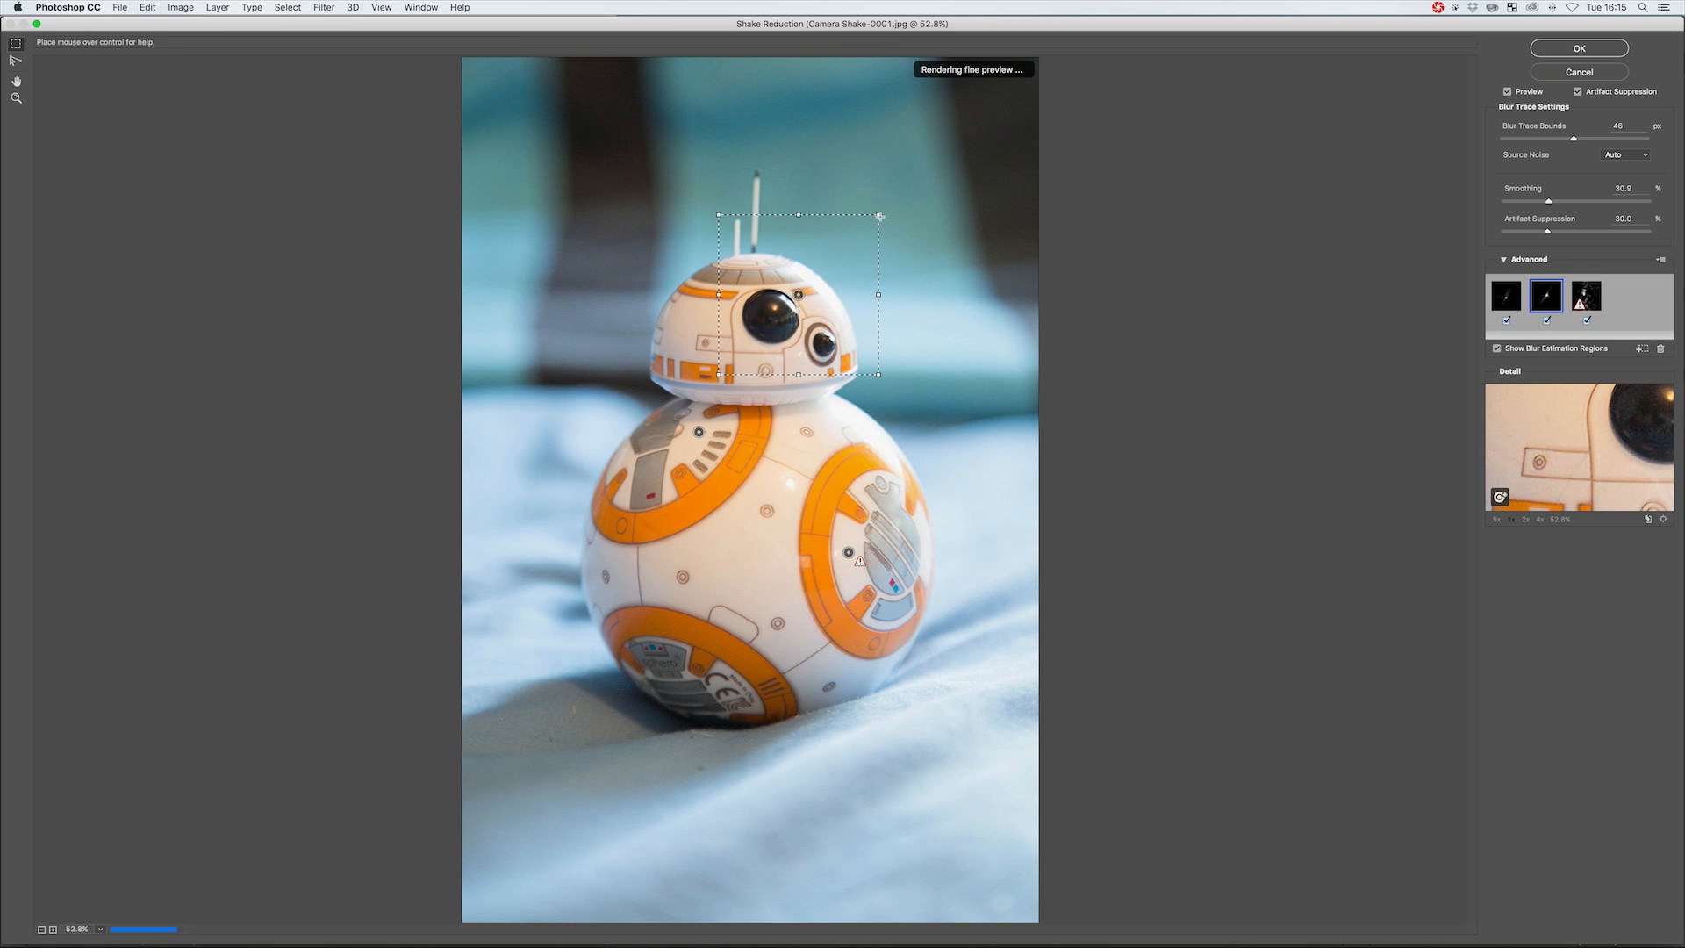
drag(877, 214, 821, 284)
drag(774, 342, 791, 324)
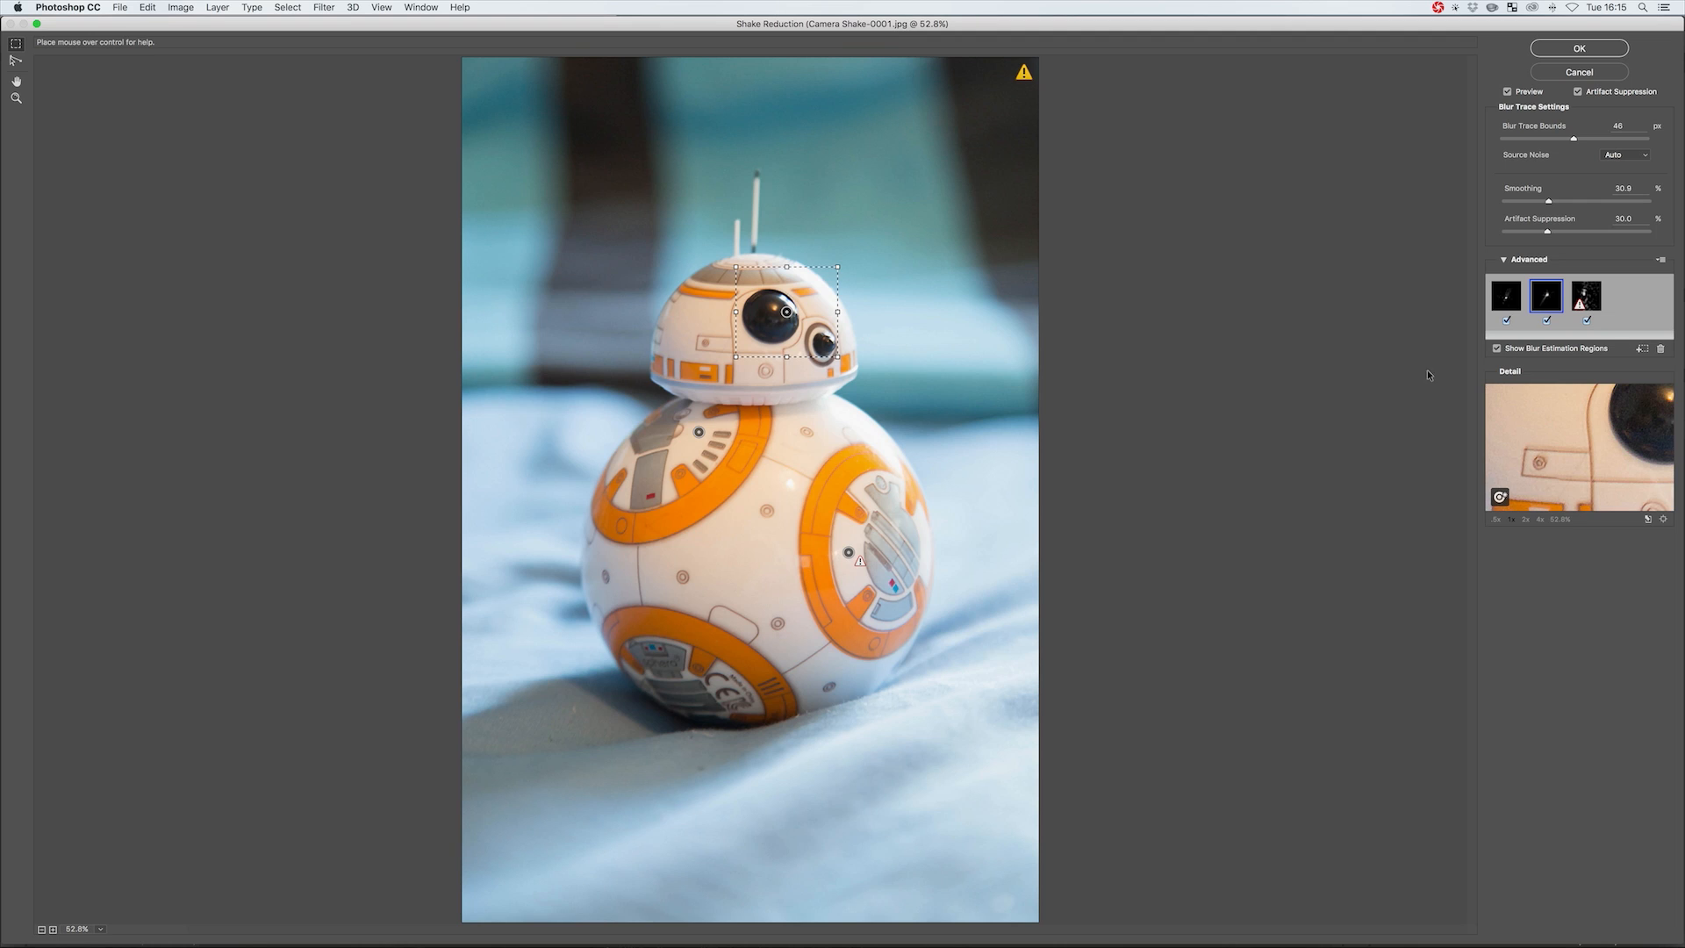
Delete the blur traces on the head and side circle, keeping only the original one, and apply Shake Reduction
click(1660, 349)
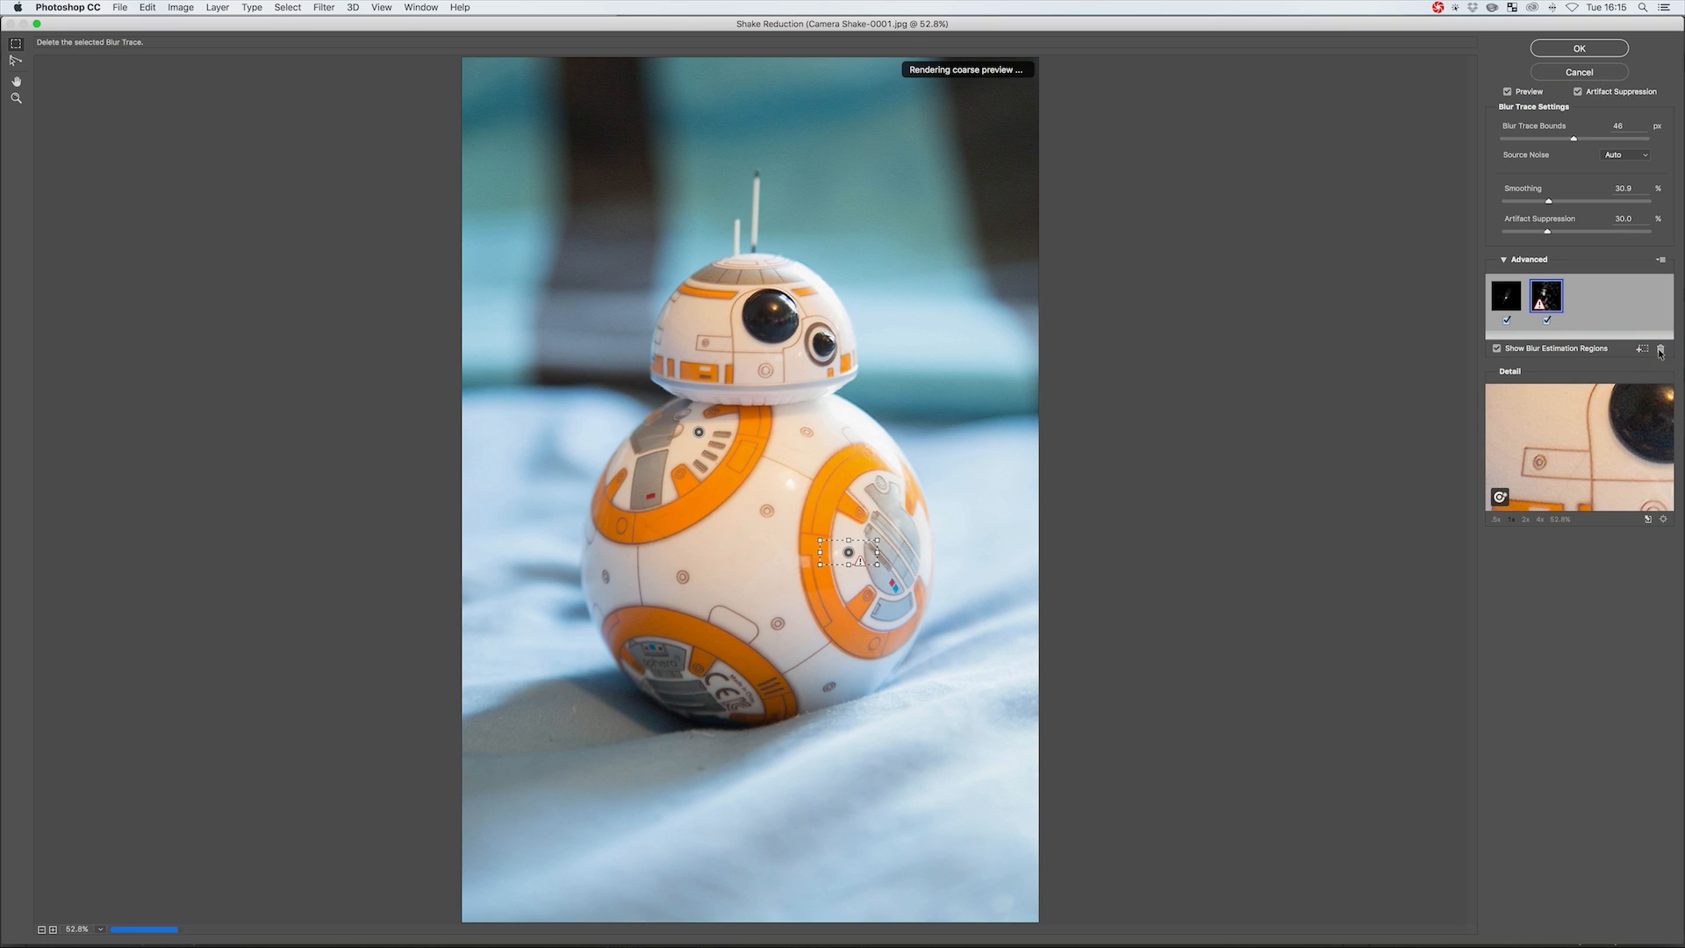
click(1660, 351)
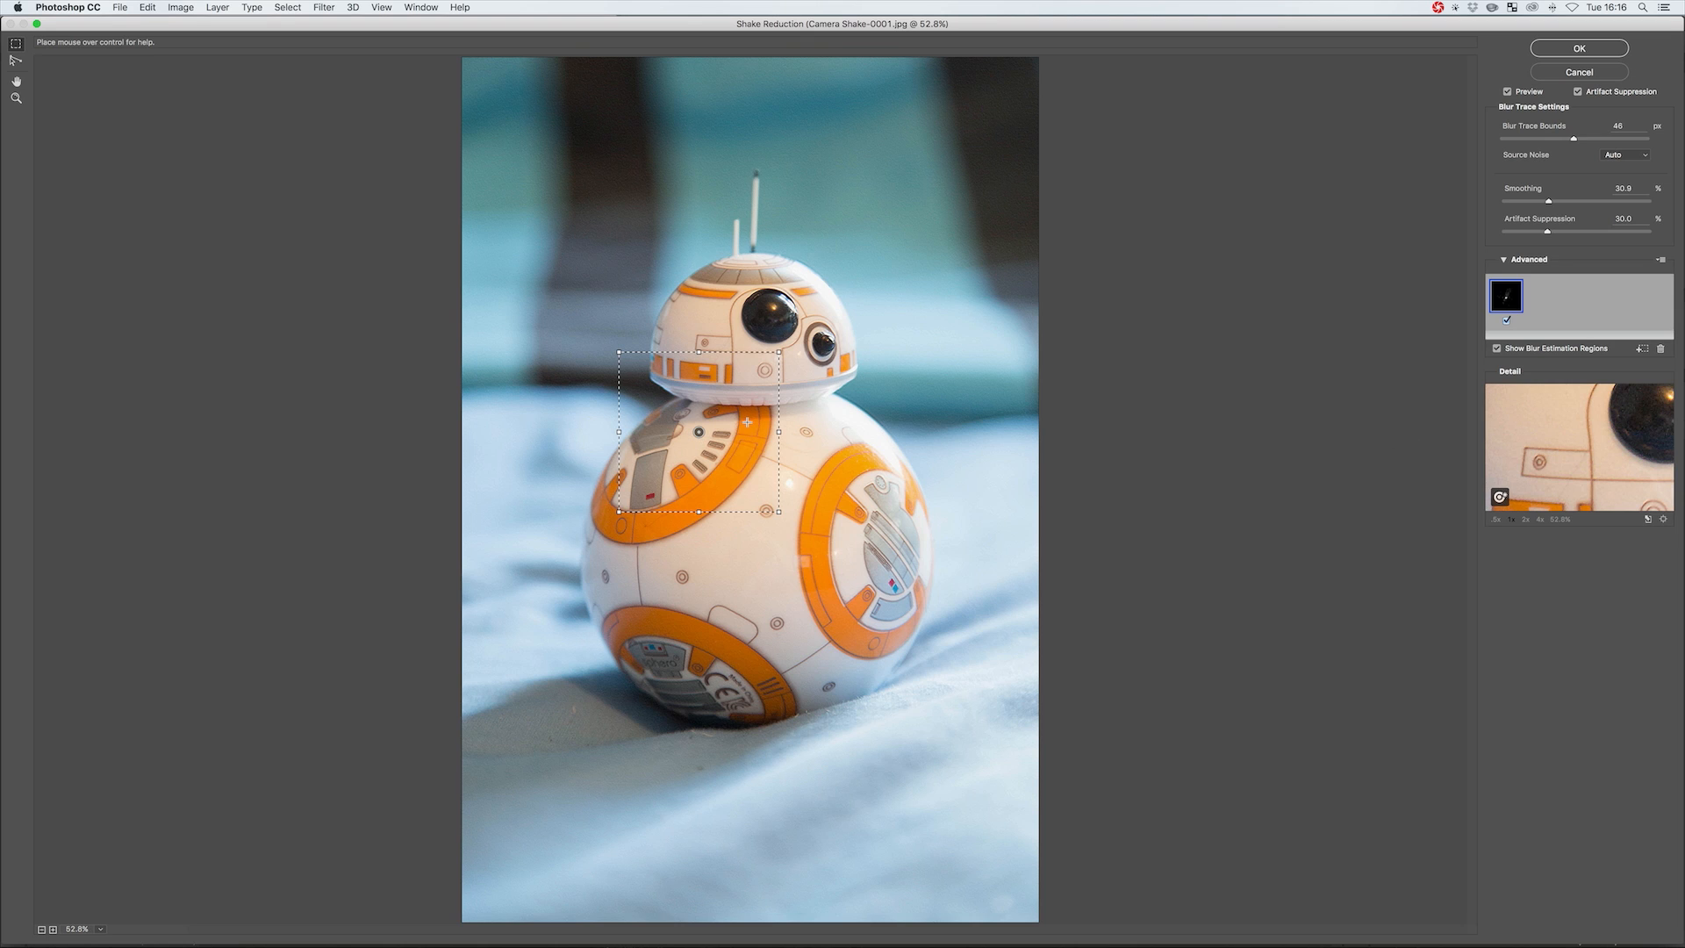
click(1562, 49)
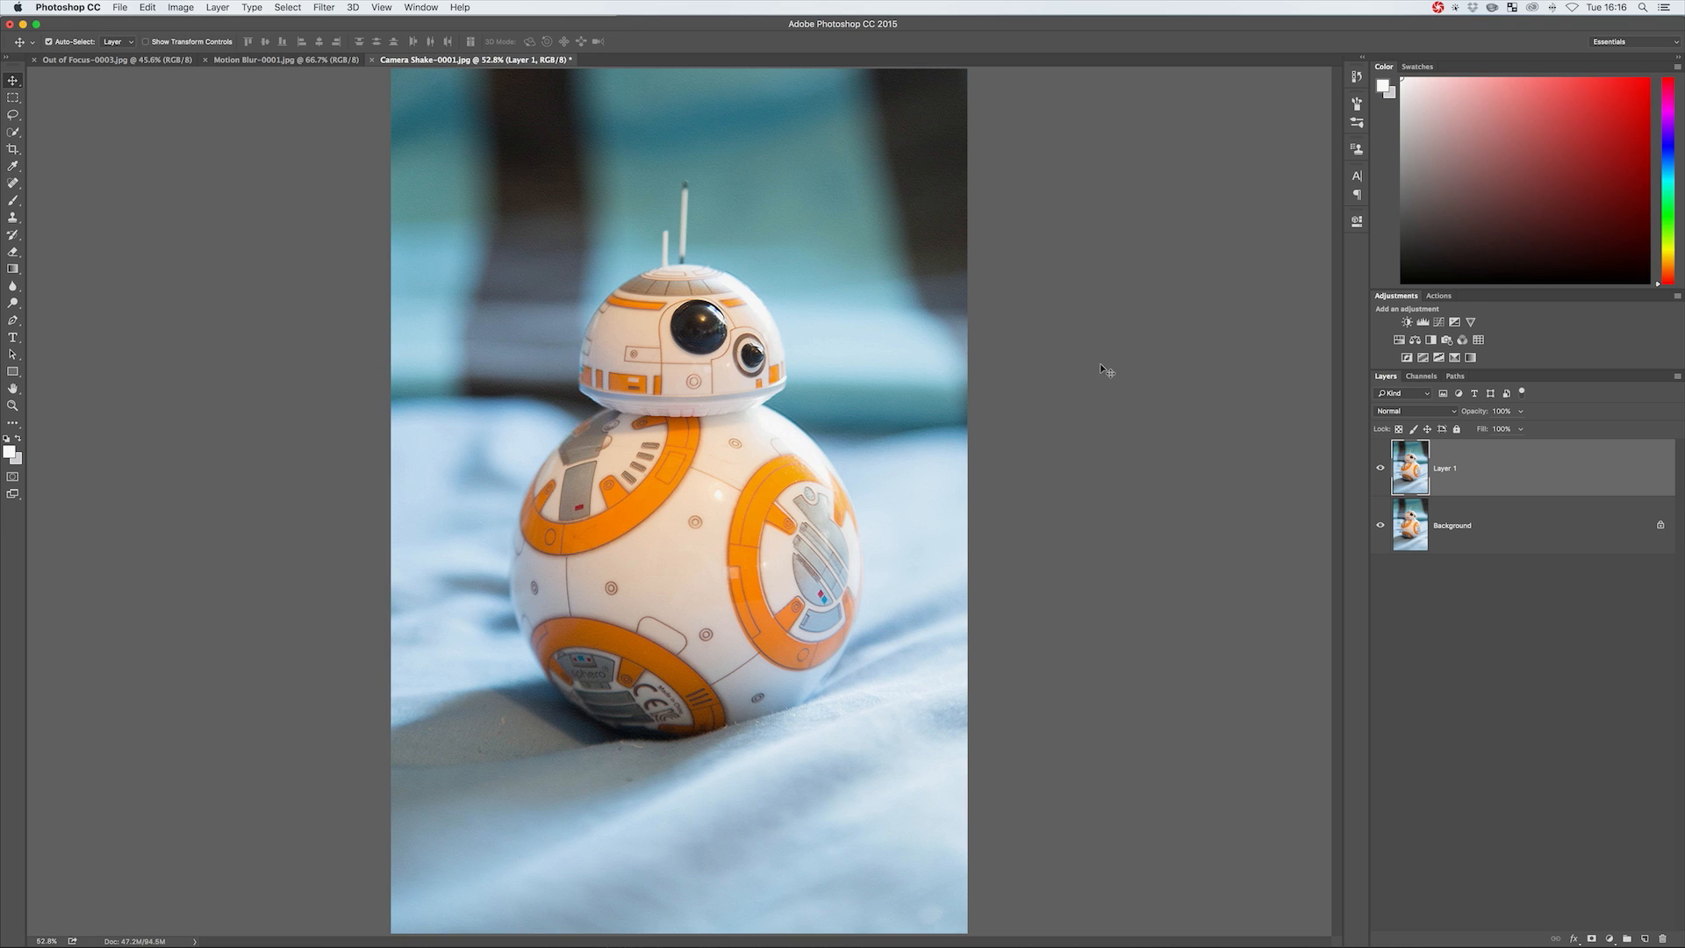
Compare the photo with Layer 1 hidden and shown, first as a whole and then enlarged on the droid's head and upper body
click(1380, 467)
click(1380, 467)
key(z)
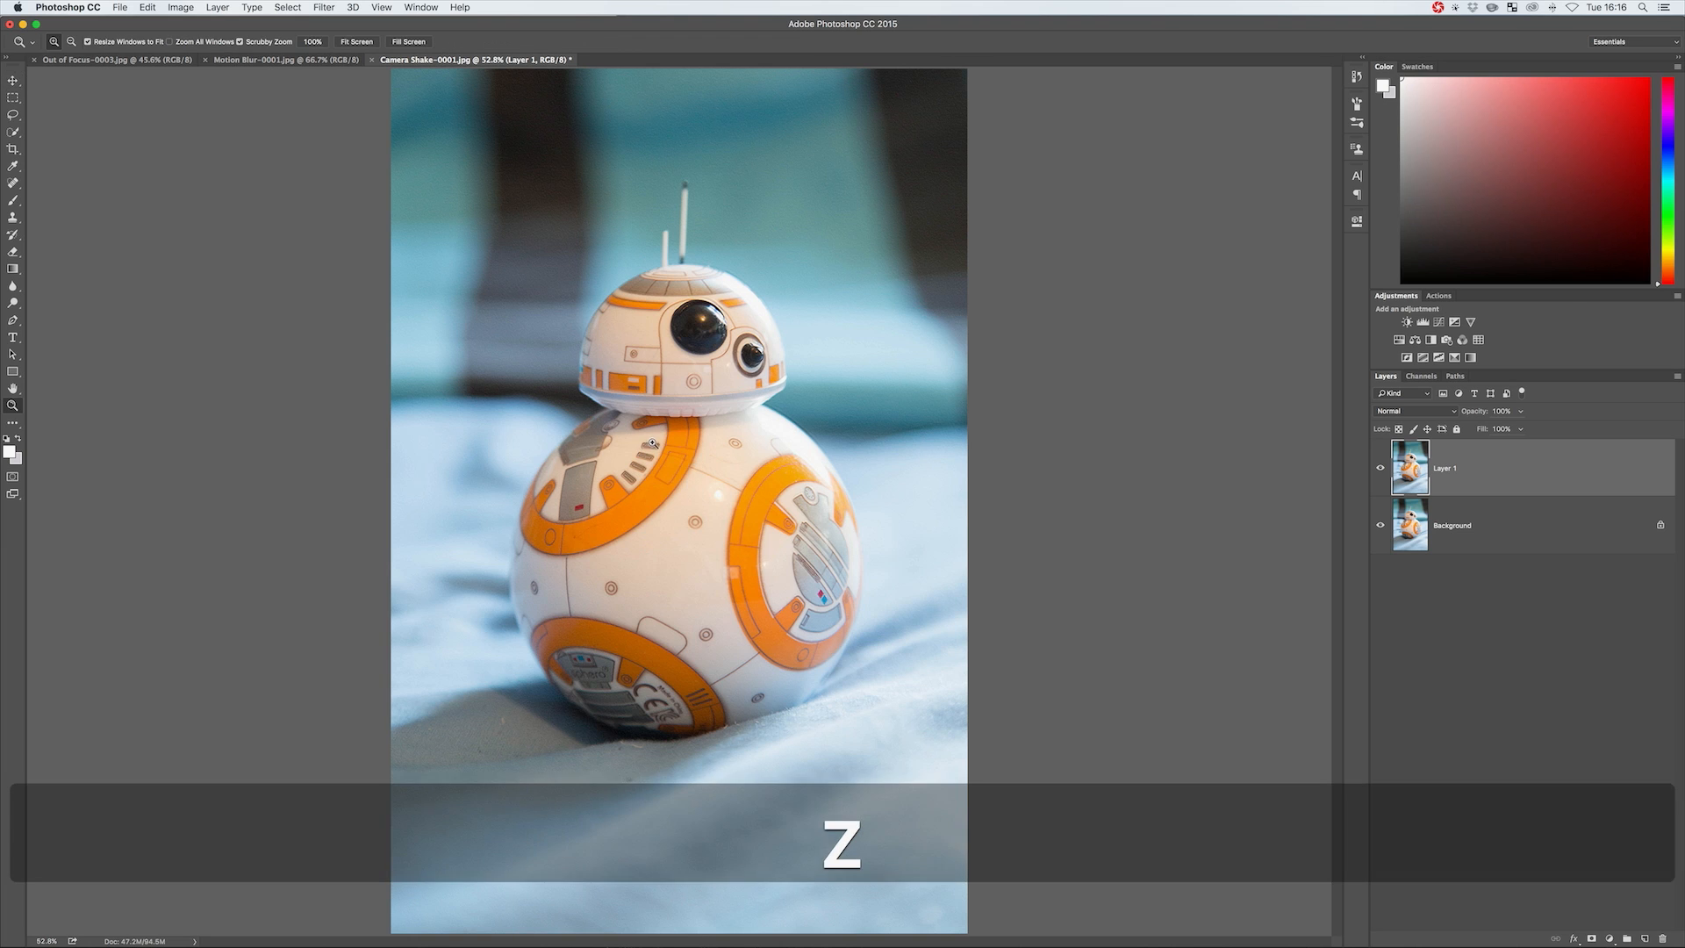
click(697, 442)
drag(698, 442, 707, 444)
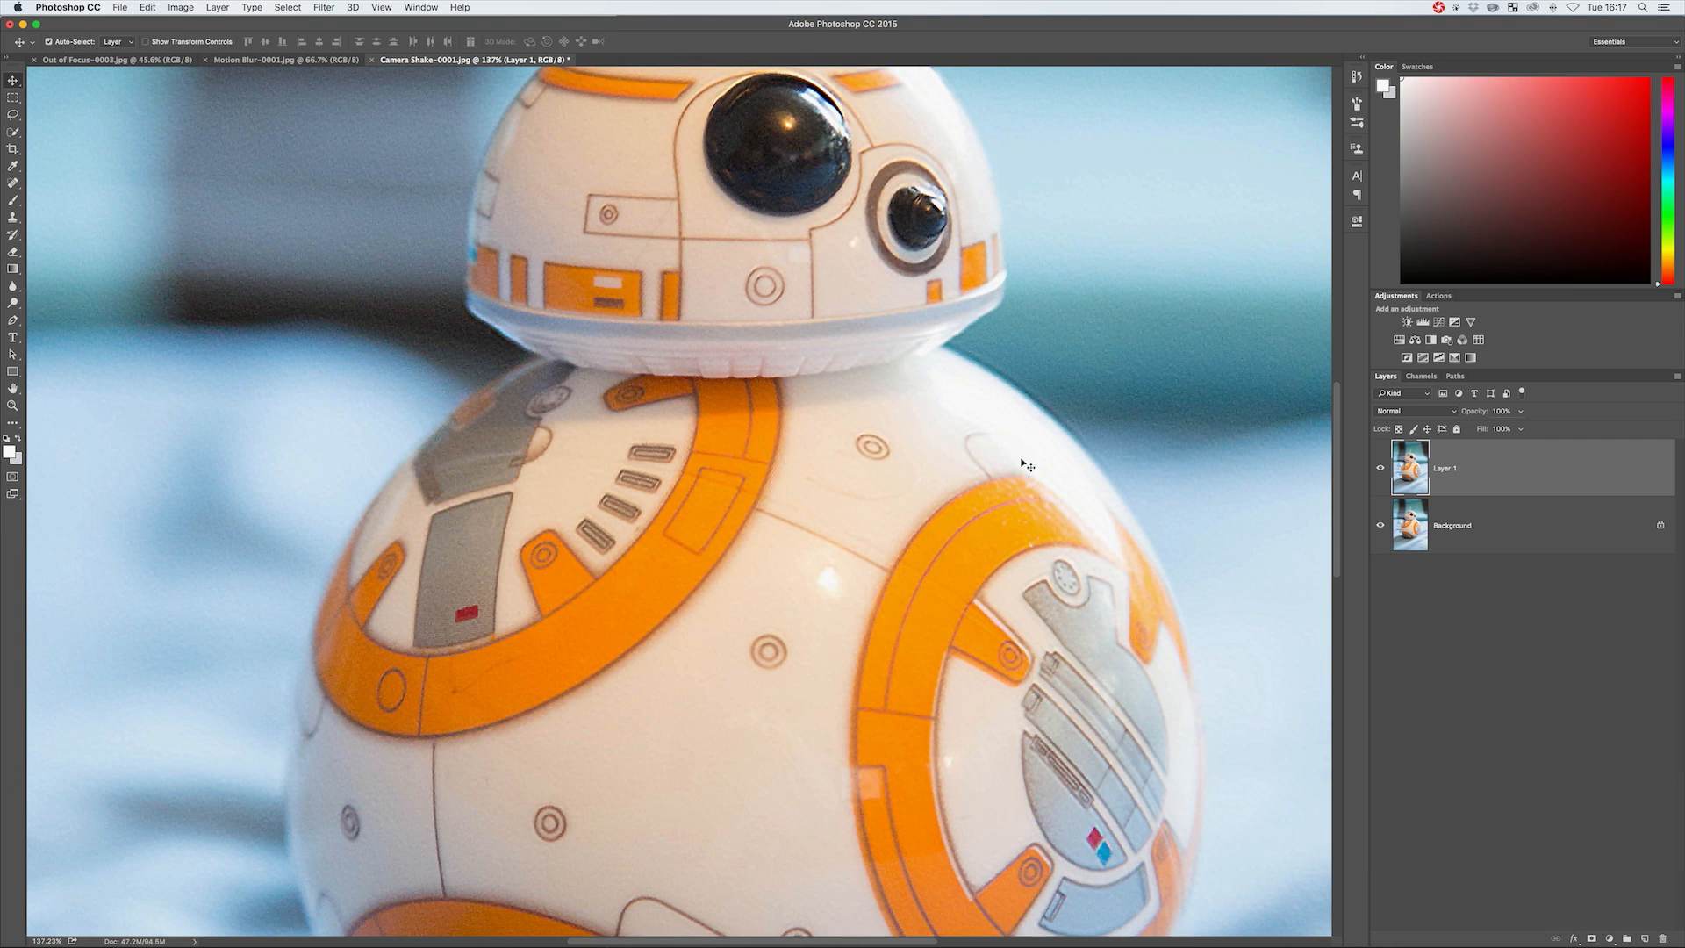
click(1379, 468)
key(space)
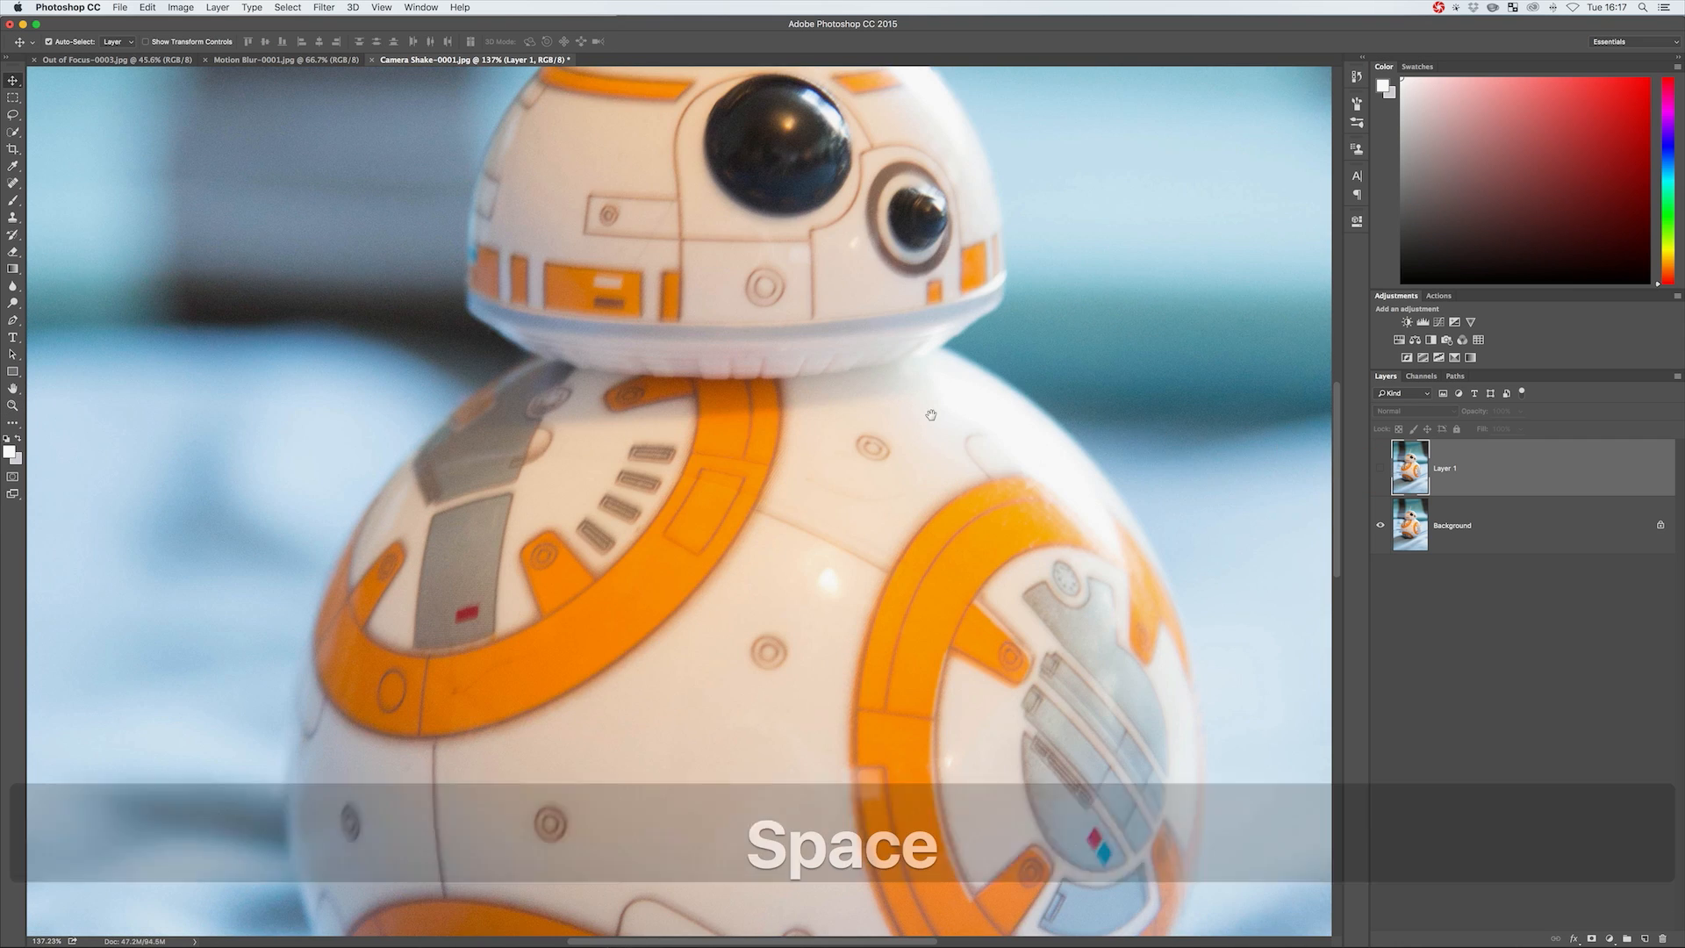
drag(930, 414, 921, 526)
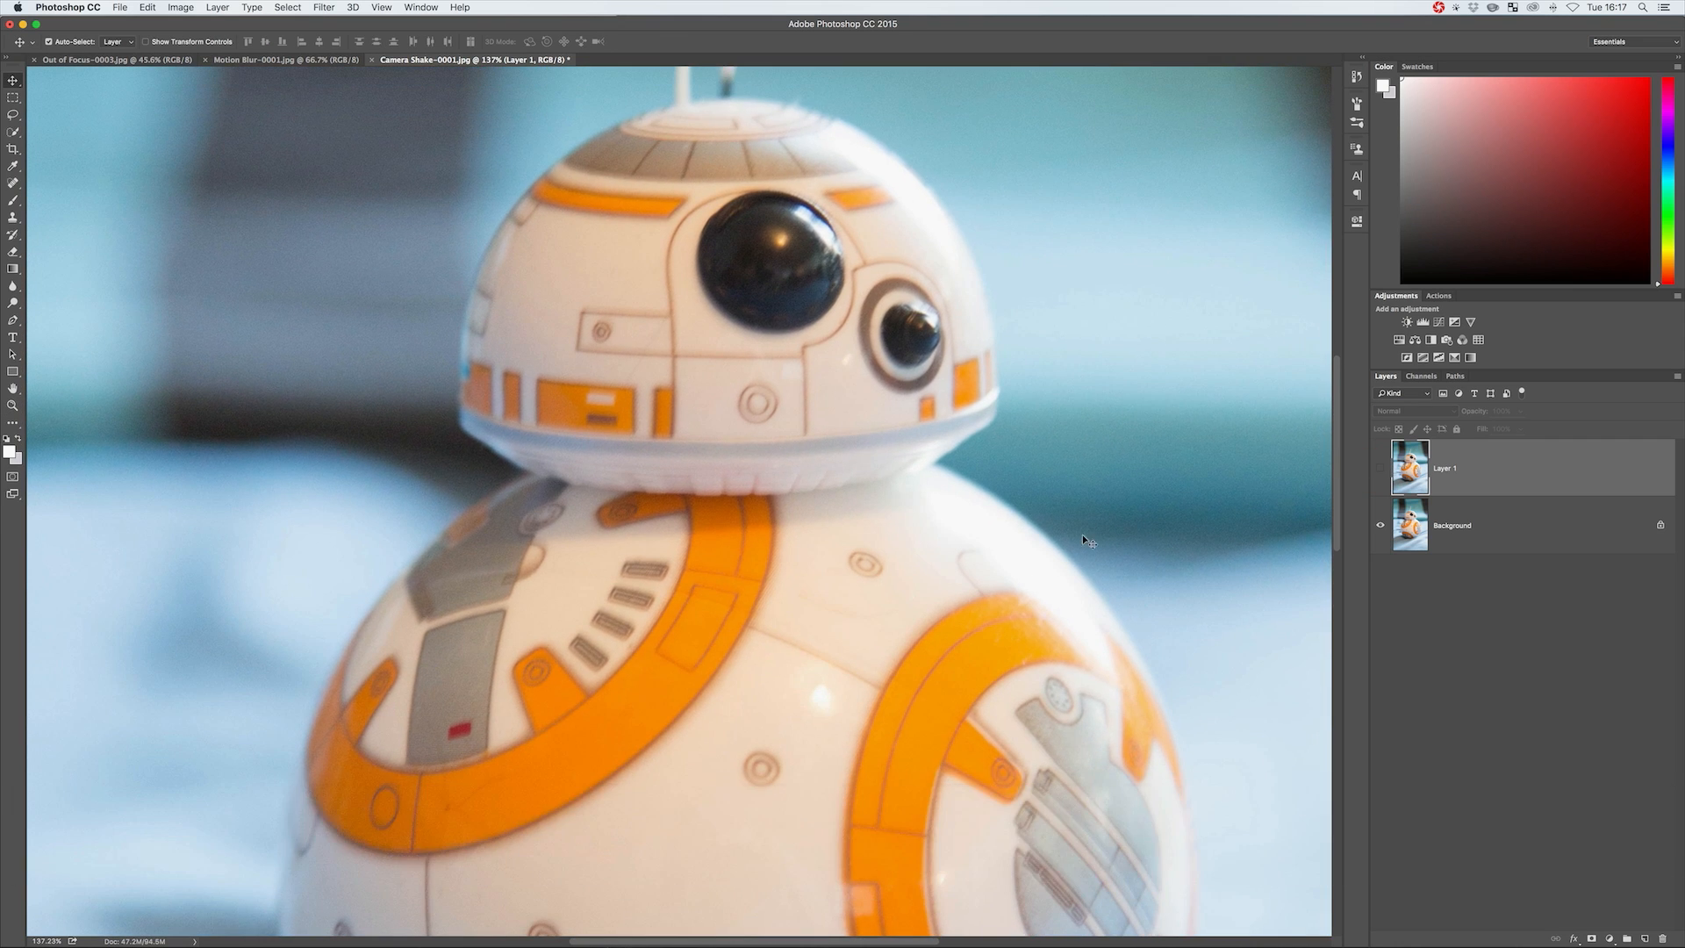
click(1380, 469)
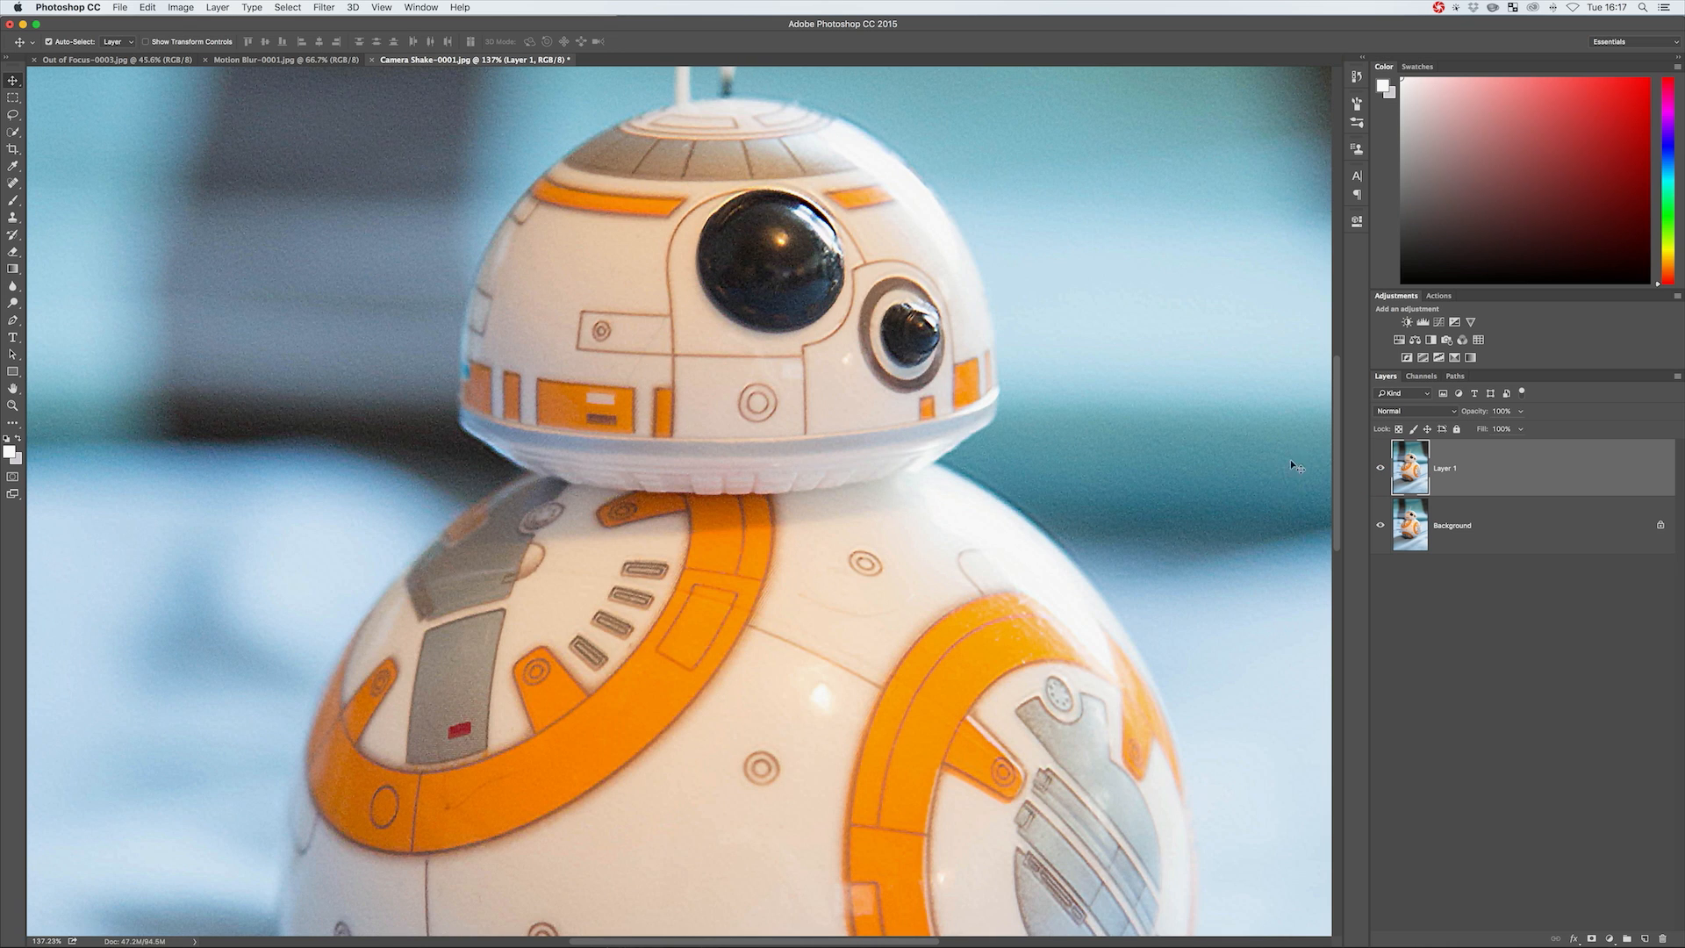
click(1382, 470)
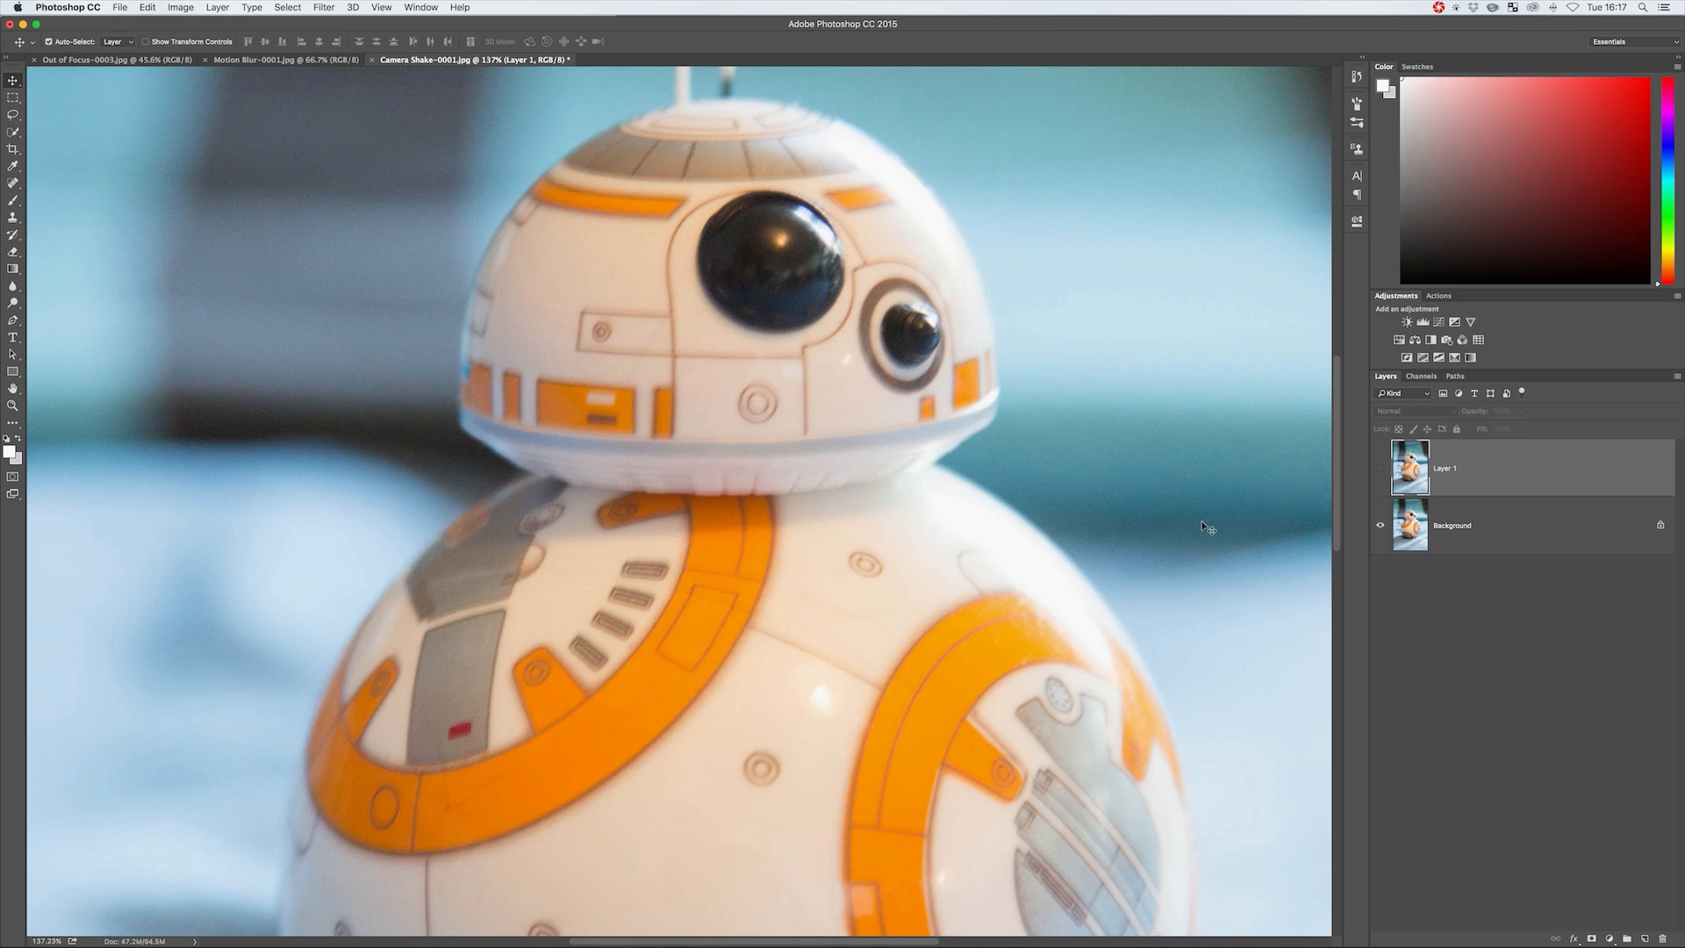
click(1380, 468)
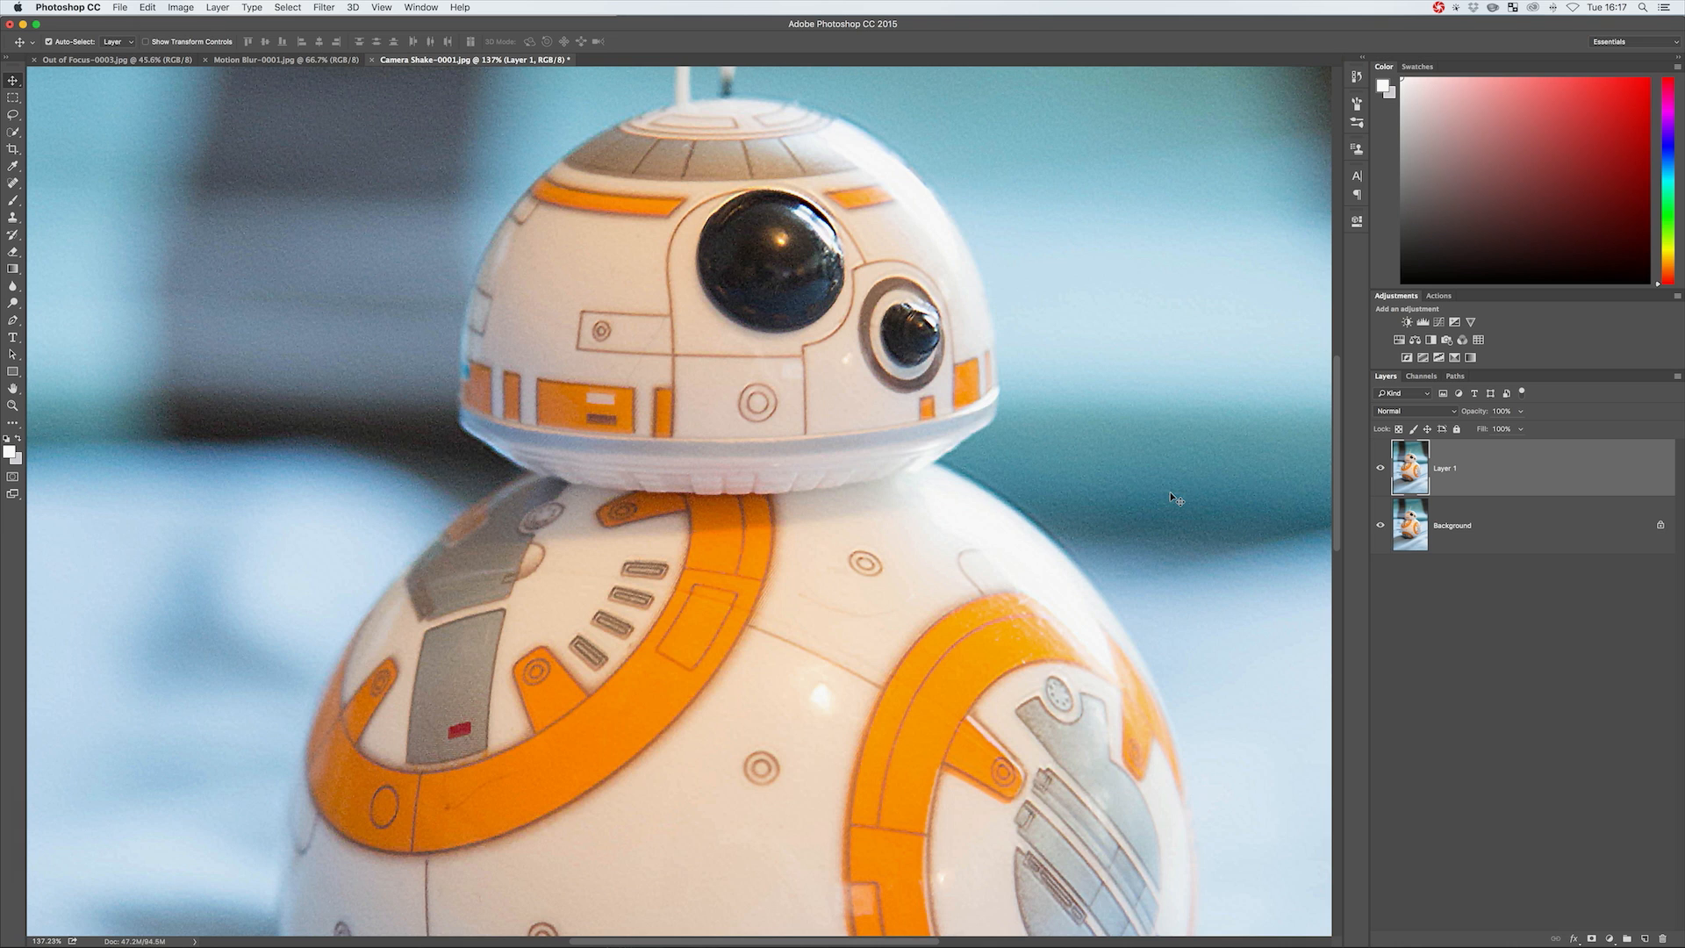
Compare the whole image with Layer 1 hidden and shown, and select the Background layer
key(super+0)
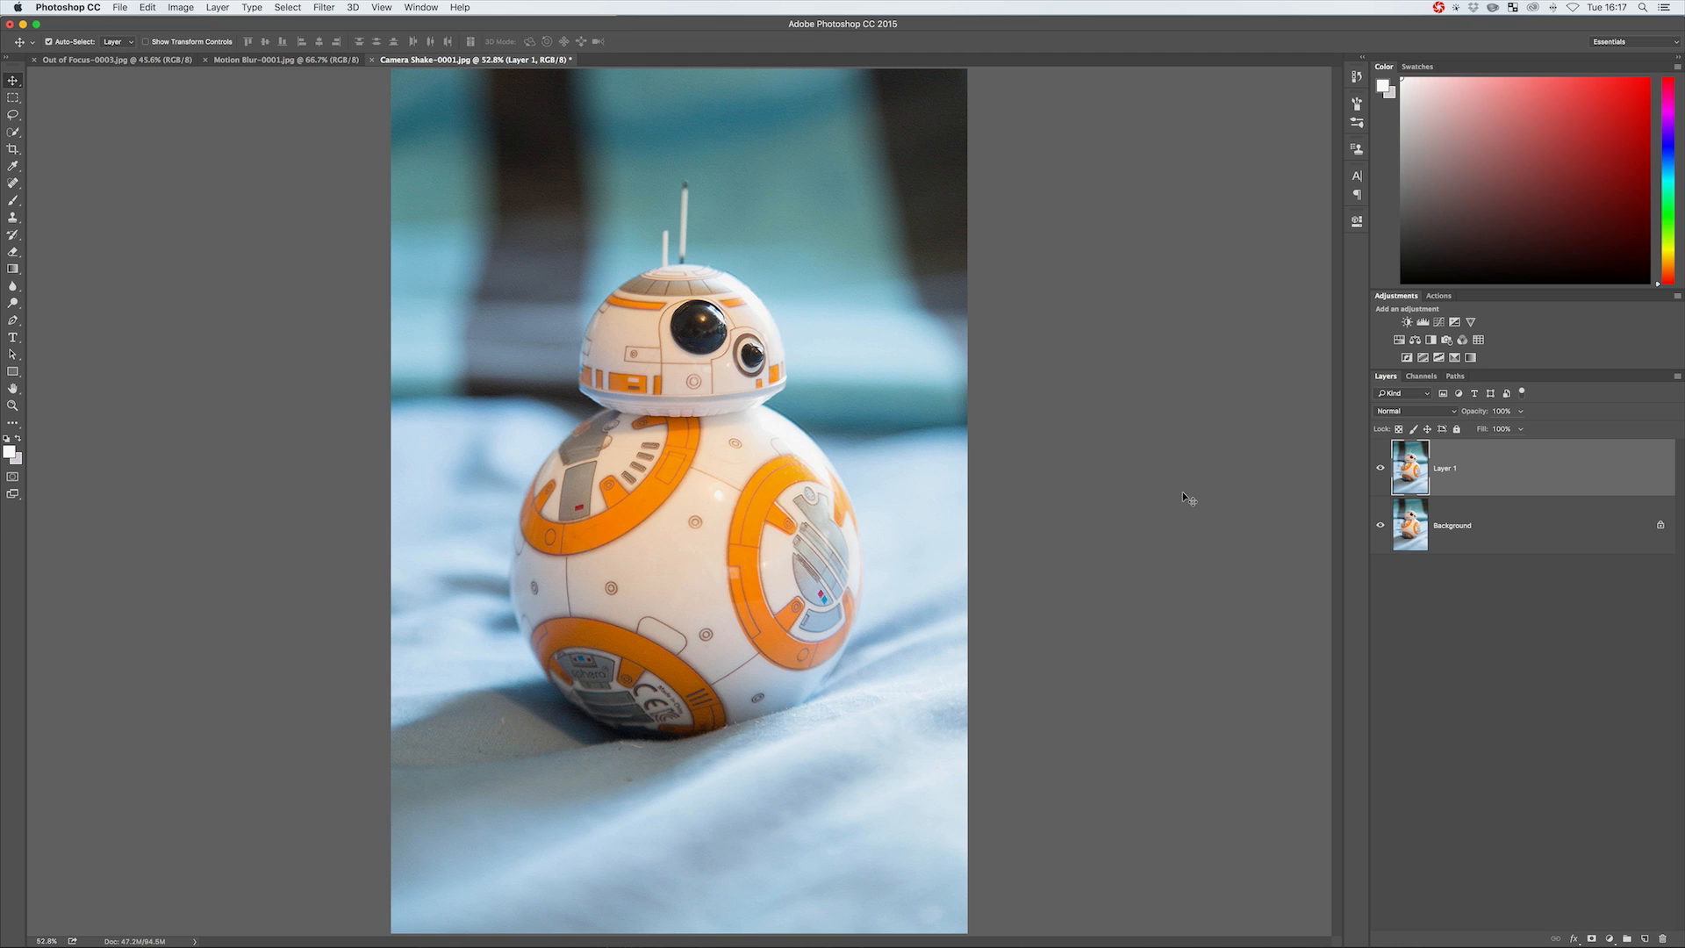
click(1380, 471)
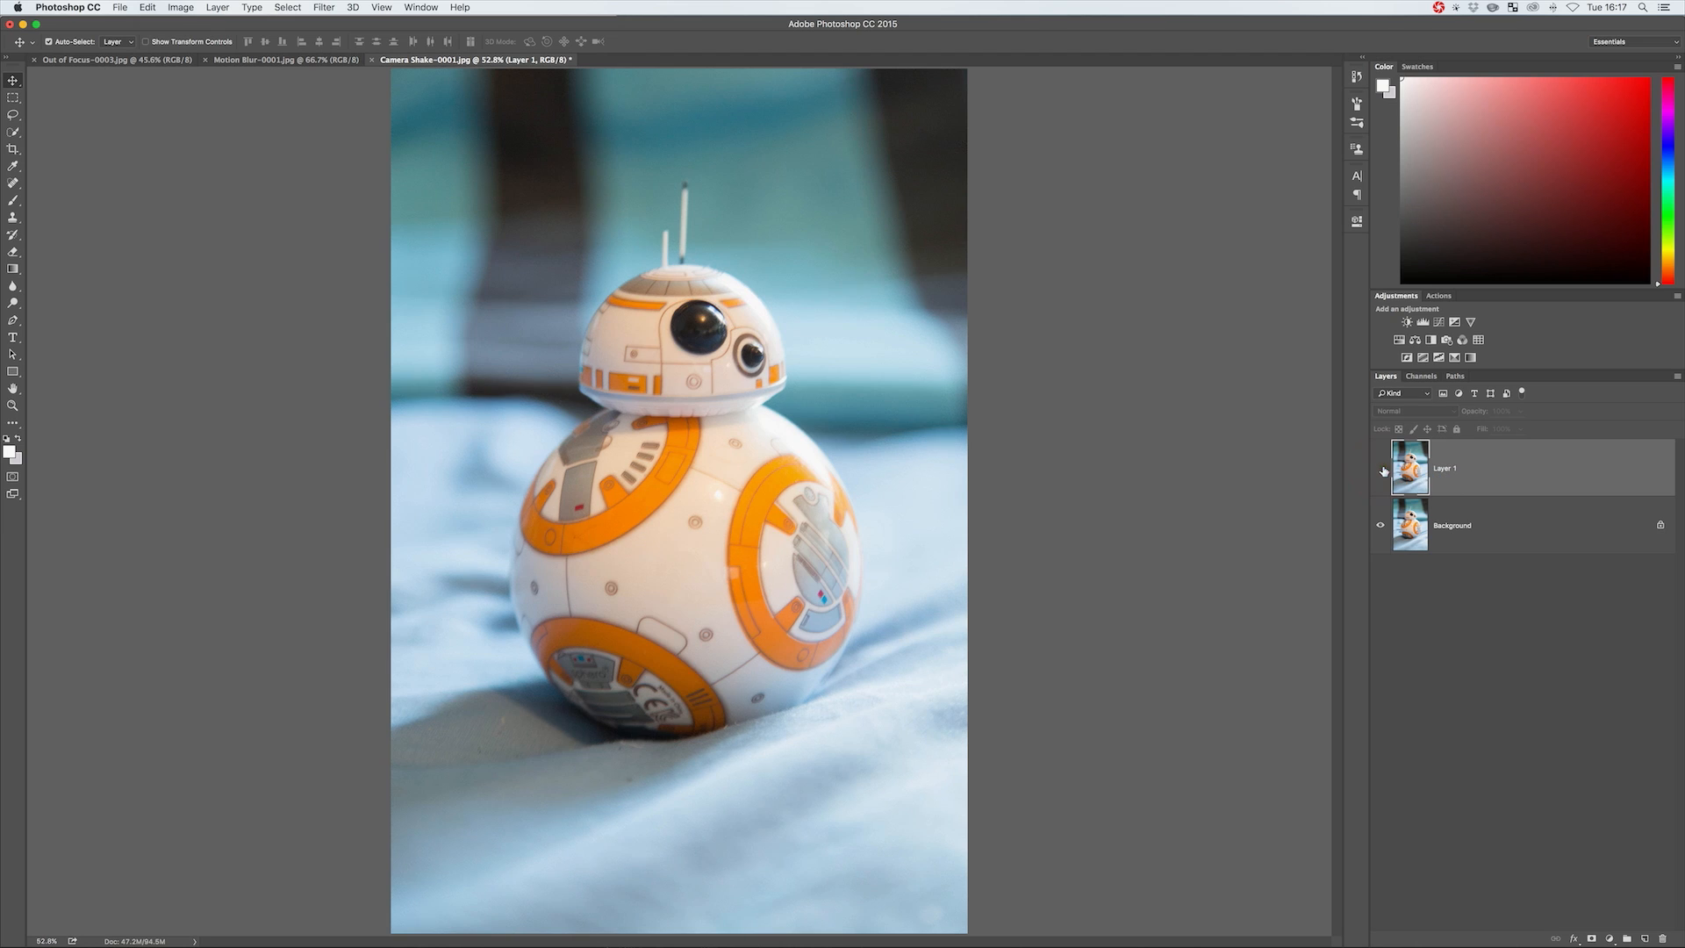
click(1449, 537)
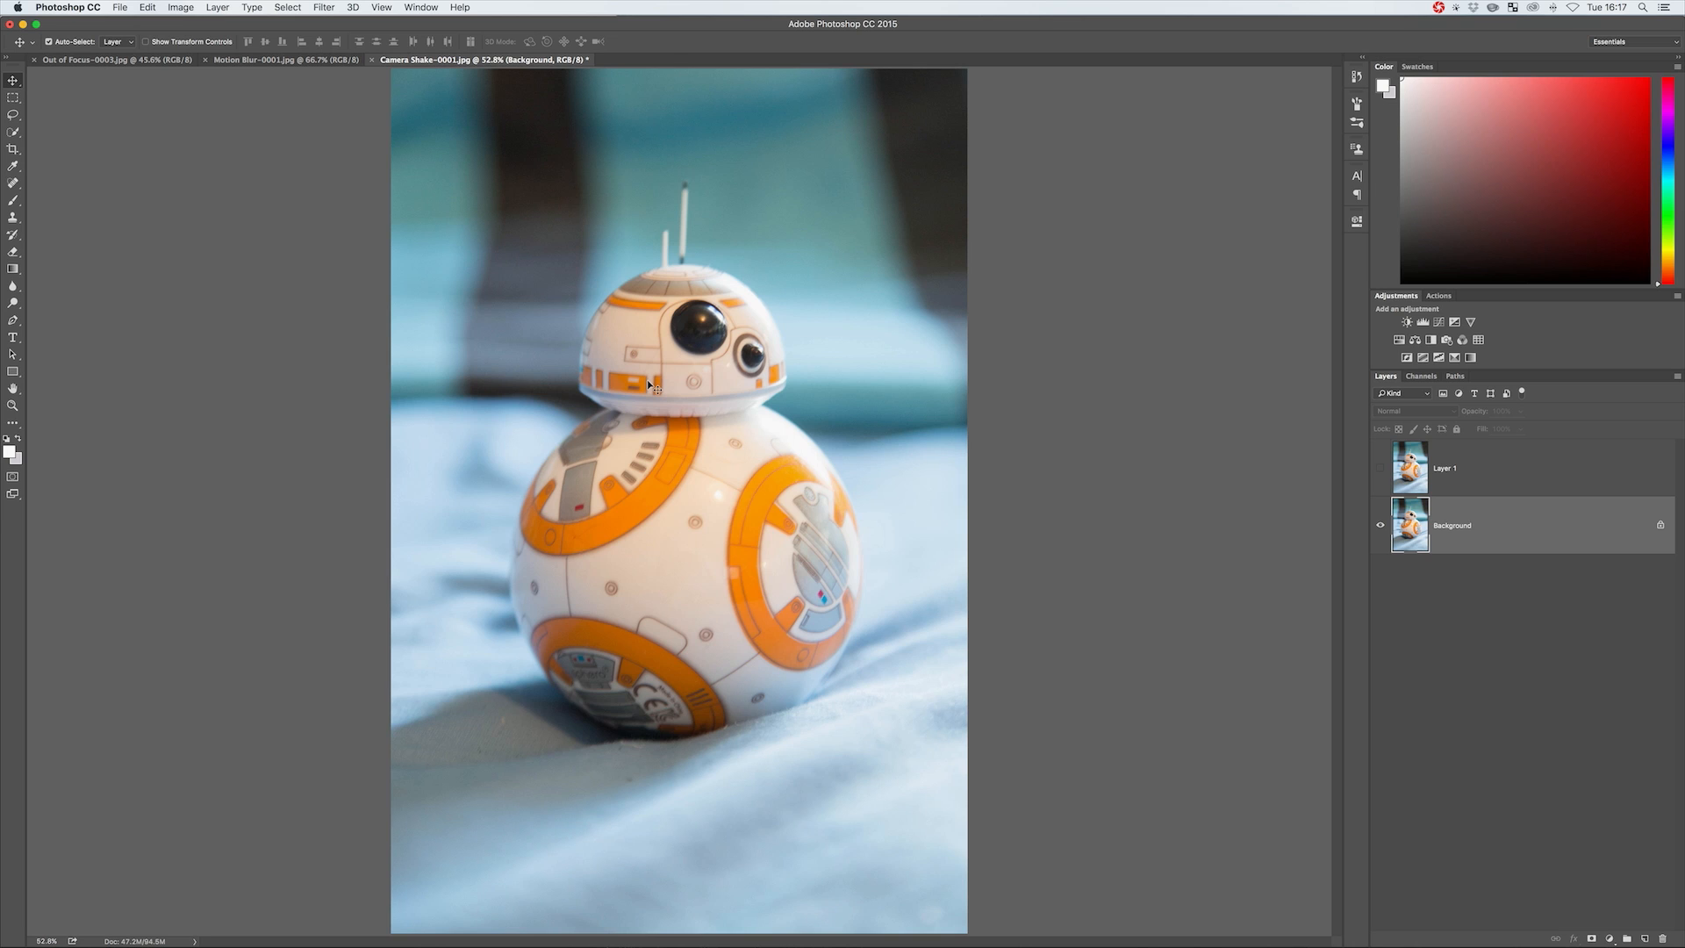
click(1380, 468)
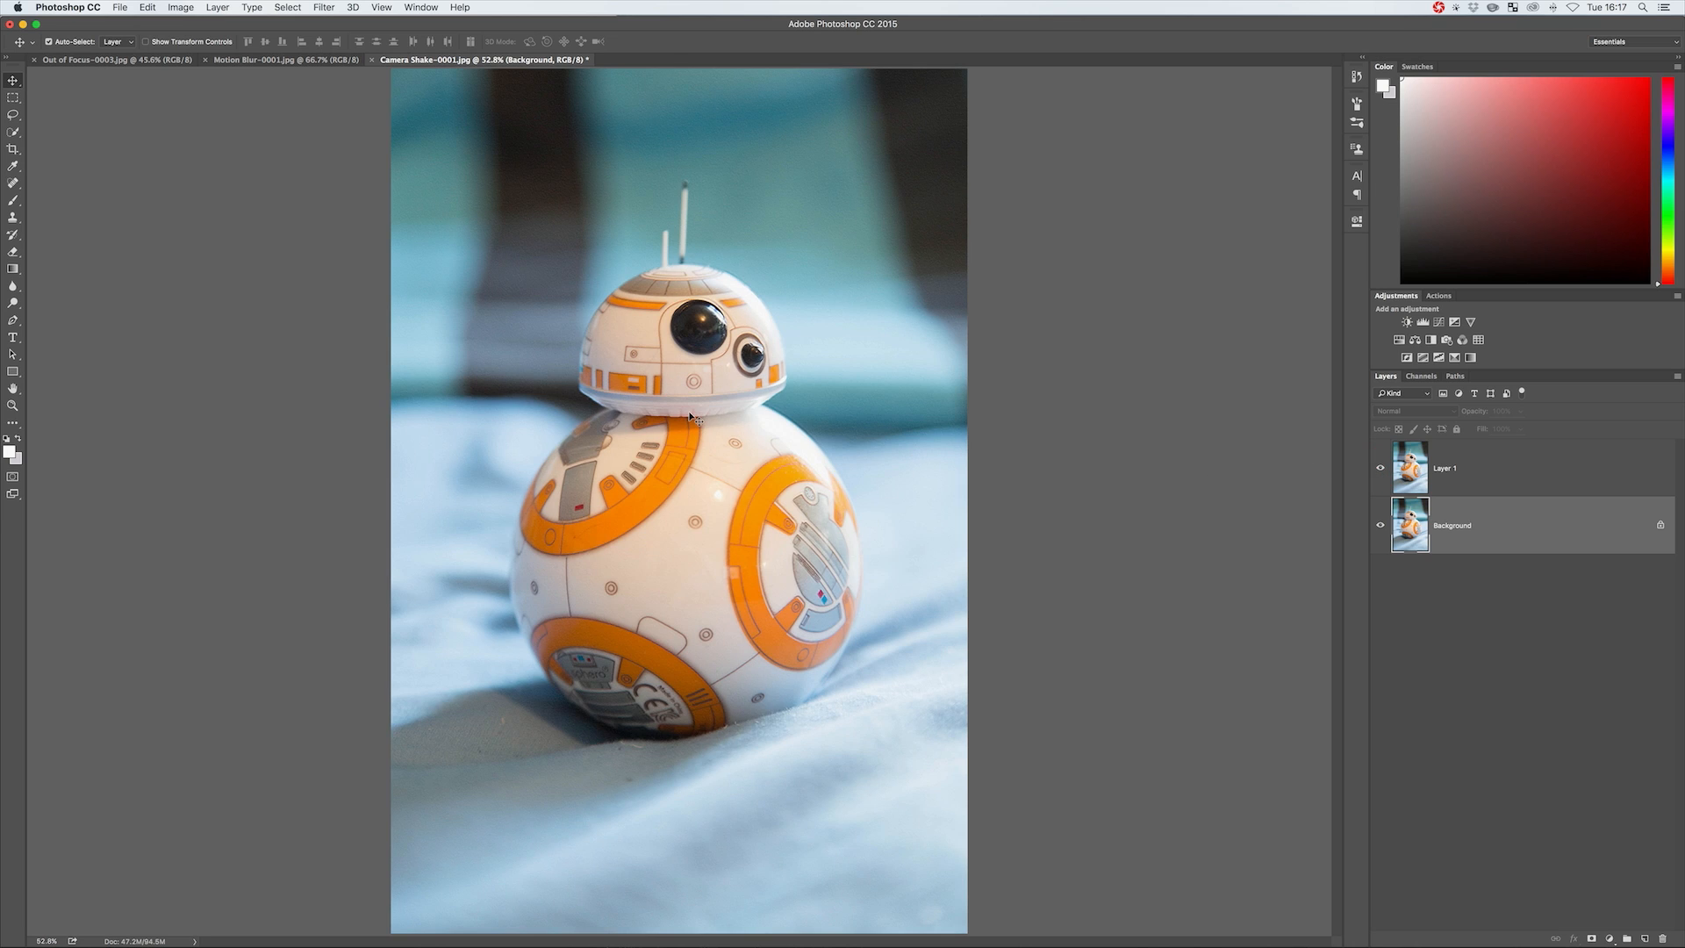